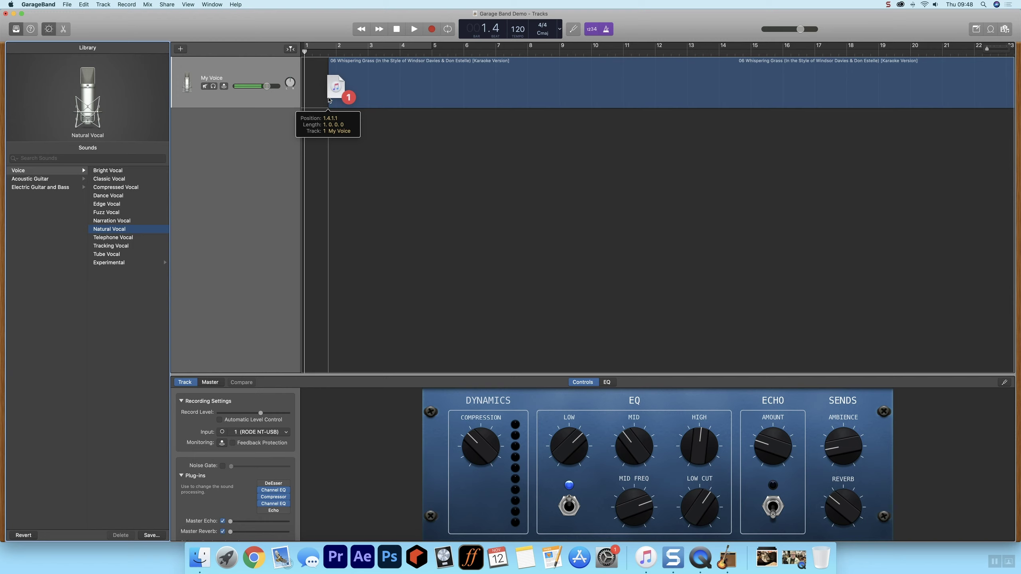
Step: Place the Whispering Grass karaoke audio at bar 1 on a new track below My Voice and try its compressor switch
left_click_drag(328, 98, 294, 165)
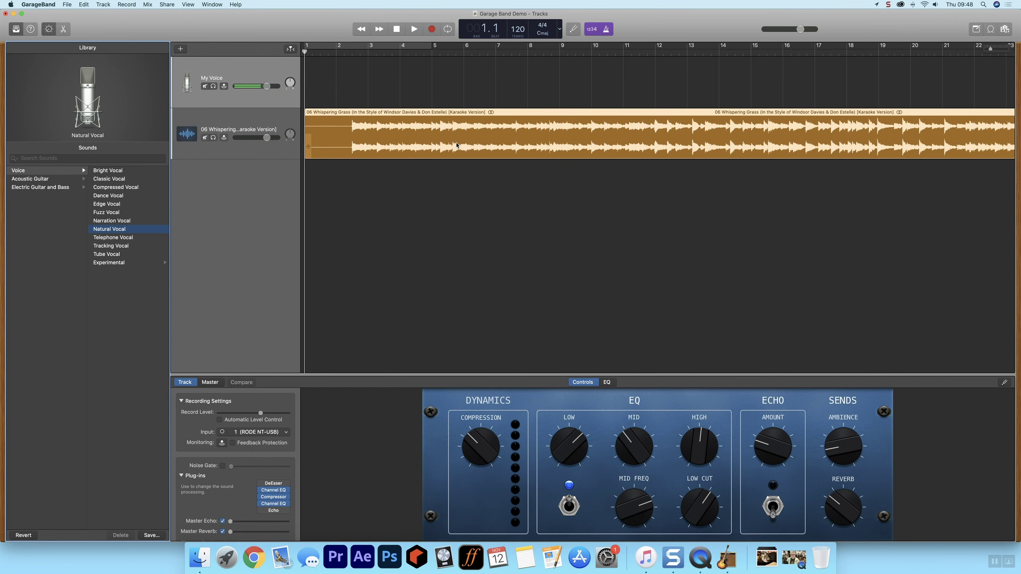
left_click(259, 124)
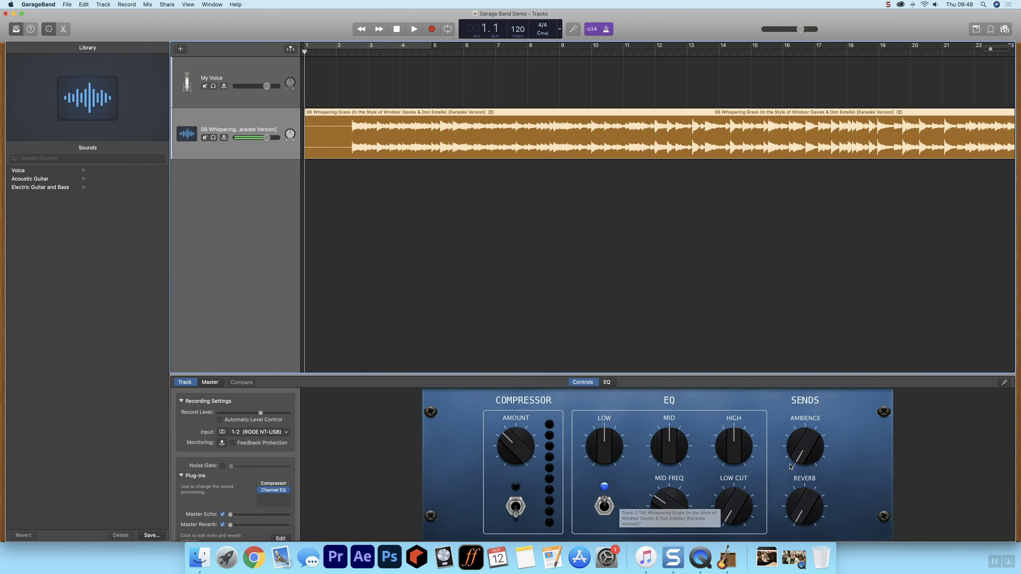
left_click(515, 512)
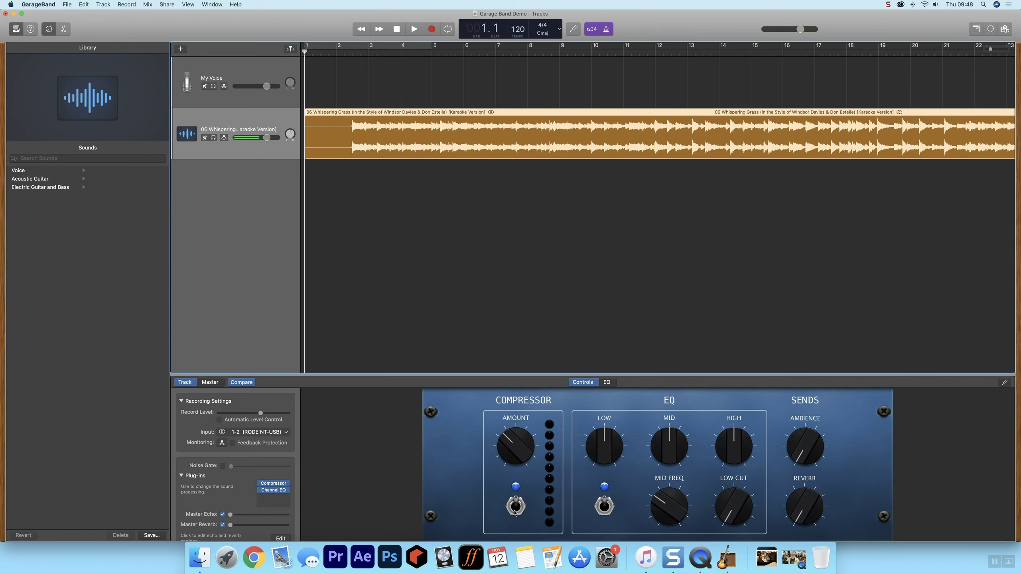
left_click(515, 512)
left_click_drag(992, 49, 987, 49)
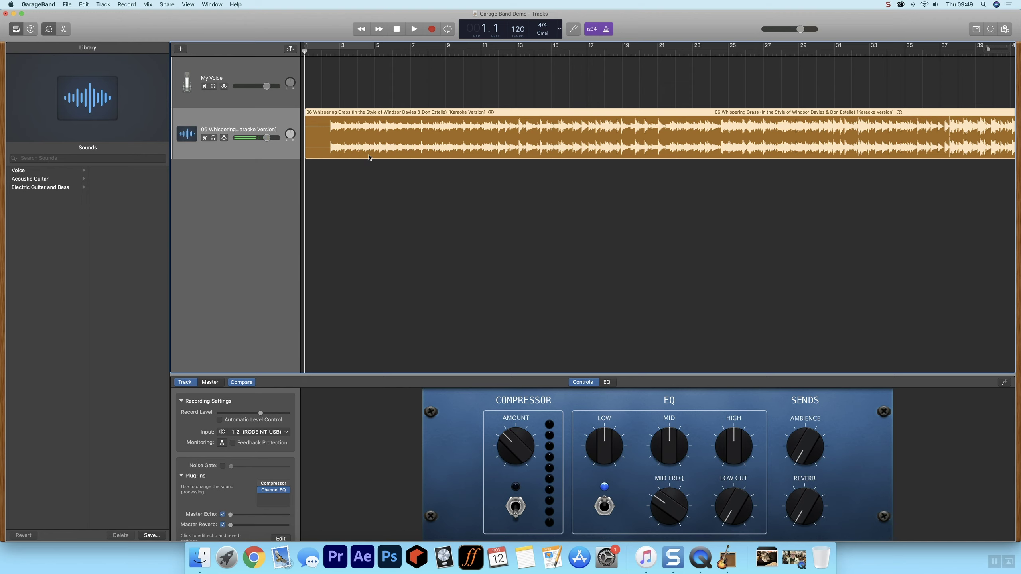
Step: Select the My Voice track, return the playhead to bar 1, and switch off the count-in and metronome
left_click(260, 76)
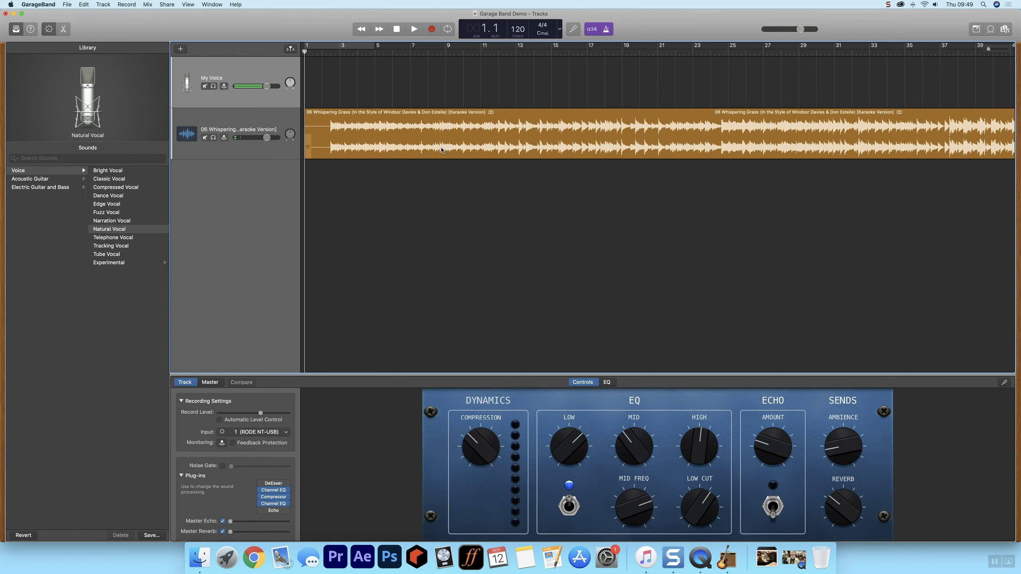
key("space")
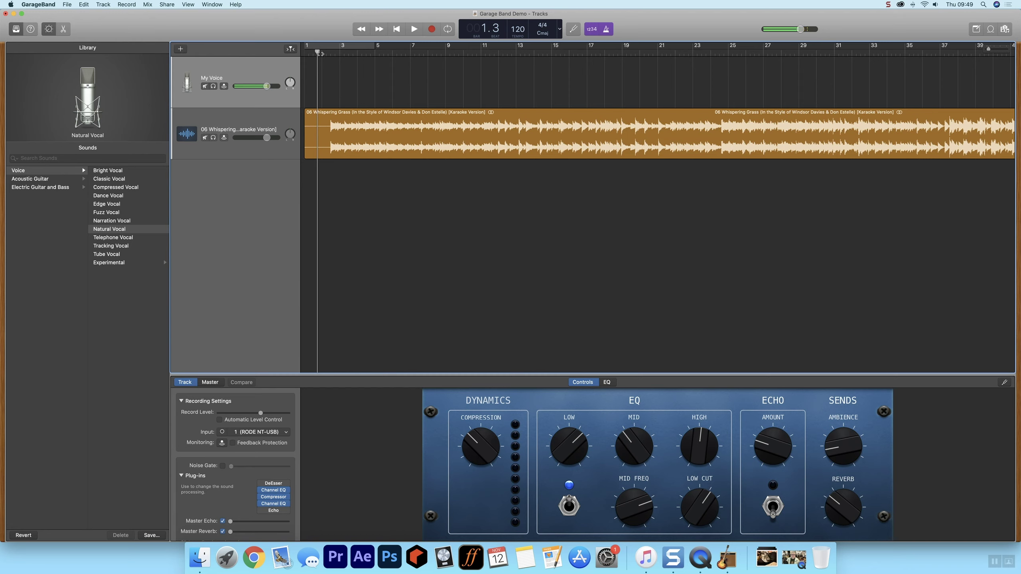
left_click_drag(318, 53, 304, 53)
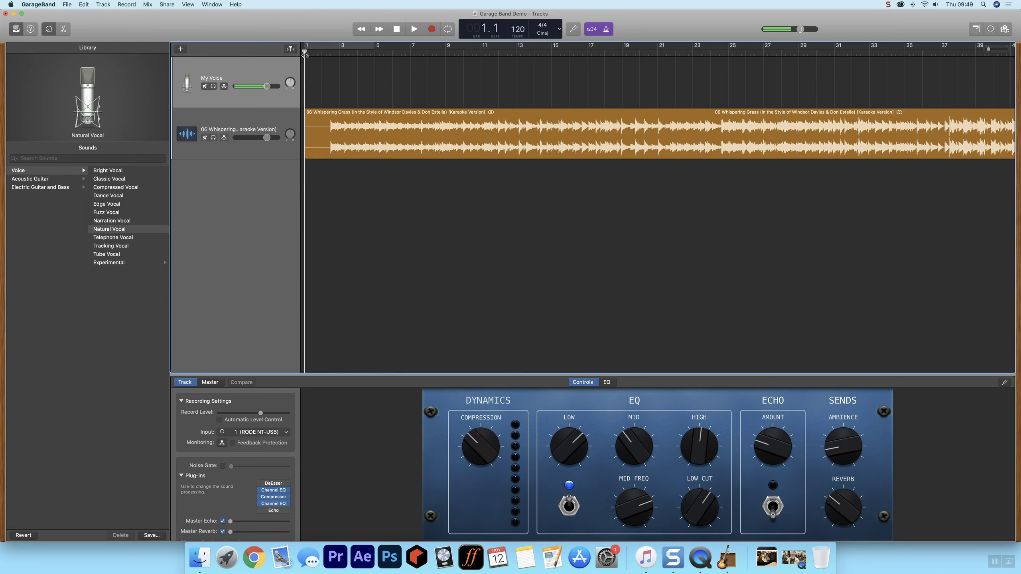
left_click(609, 33)
left_click(603, 33)
left_click(597, 34)
left_click(606, 32)
Step: Raise My Voice's Master Echo and Master Reverb during playback with input monitoring on, and end playback and monitoring
key("space")
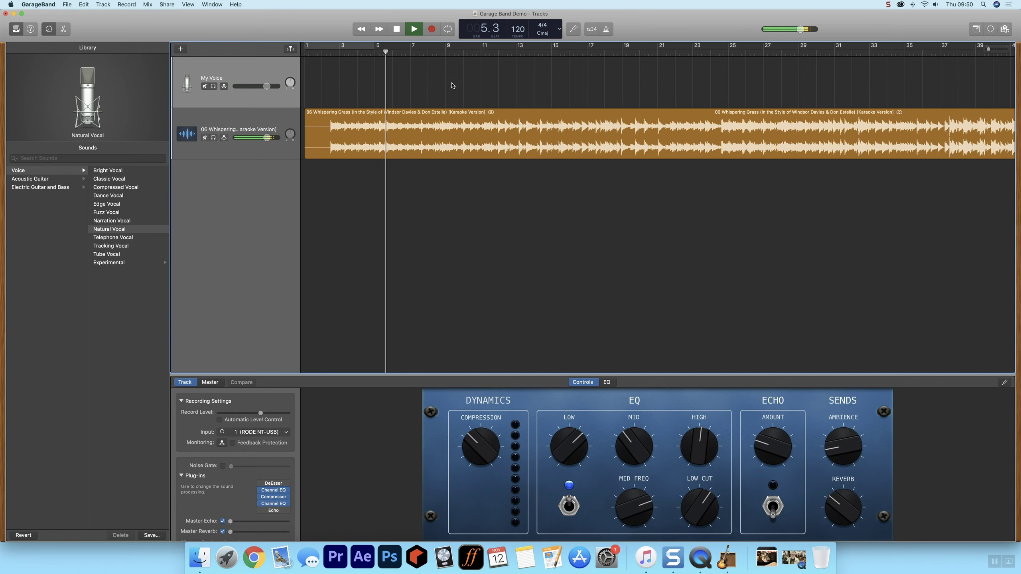
left_click(224, 86)
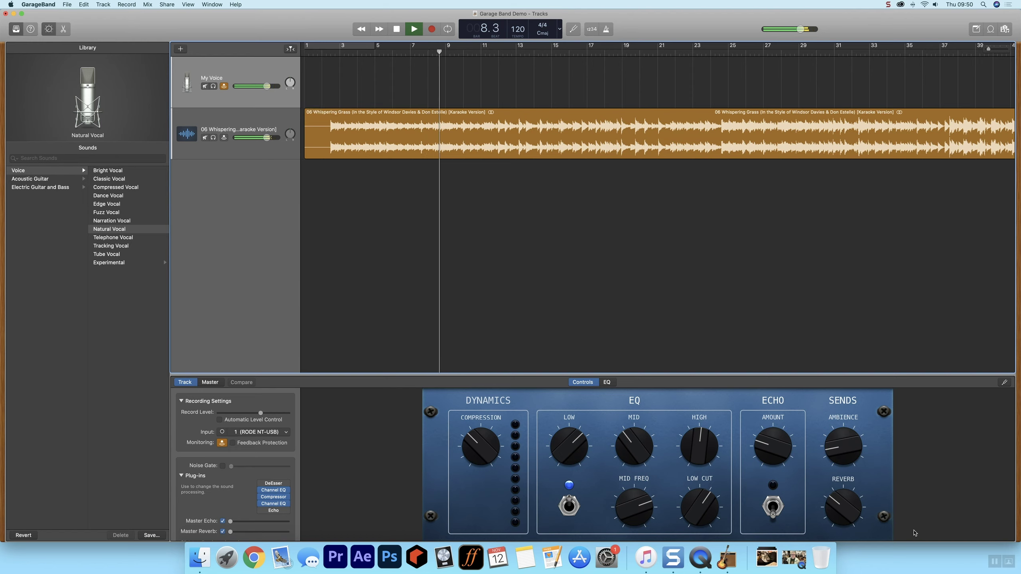
left_click_drag(230, 522, 245, 522)
left_click(248, 532)
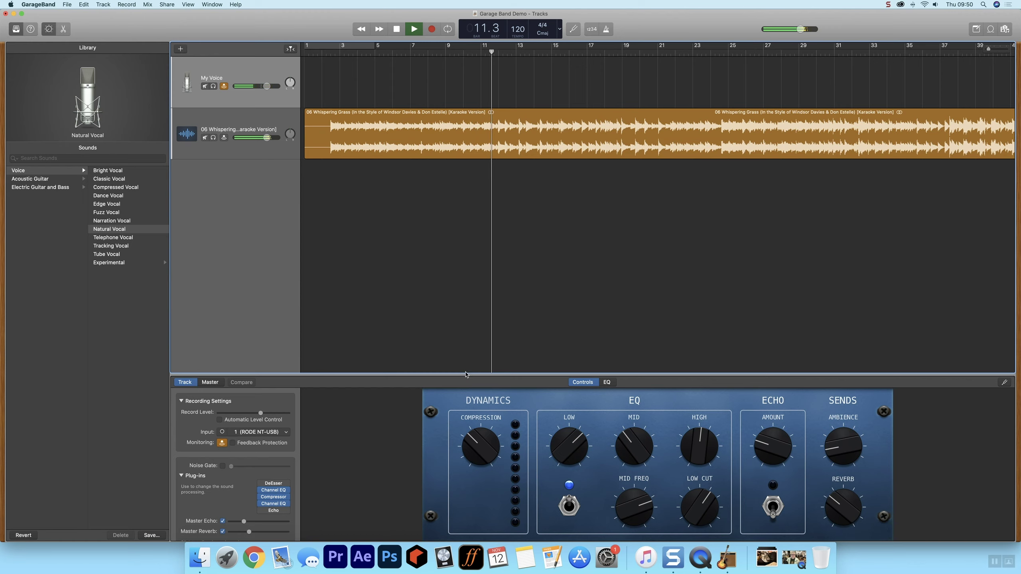
key("space")
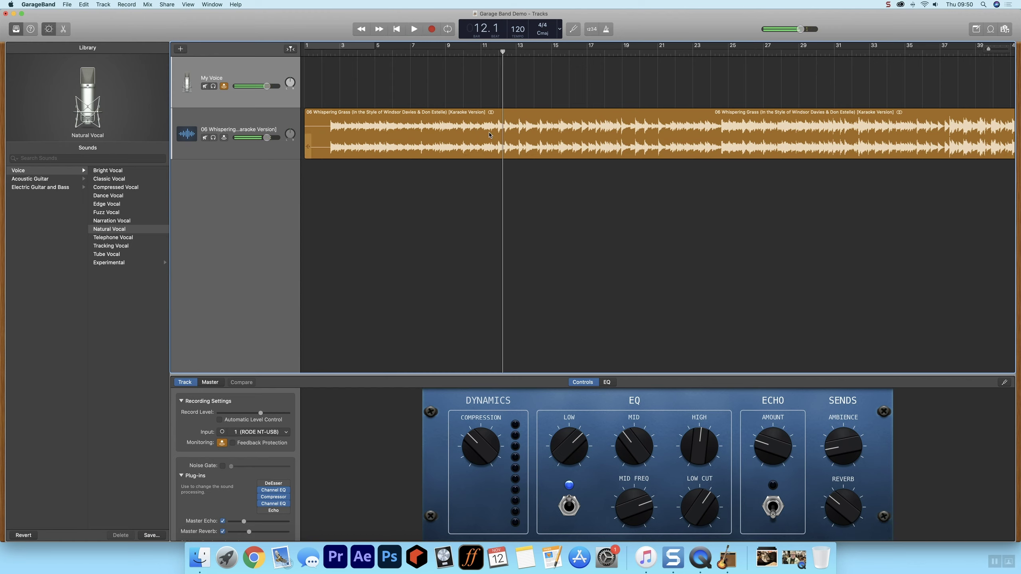
left_click(224, 86)
Step: With the playhead at bar 10, mute the karaoke track and lower the My Voice track volume to -50 dB
mouse_move(484, 53)
left_mouse_down()
mouse_move(464, 54)
mouse_move(534, 54)
mouse_move(473, 54)
mouse_move(482, 61)
left_mouse_up()
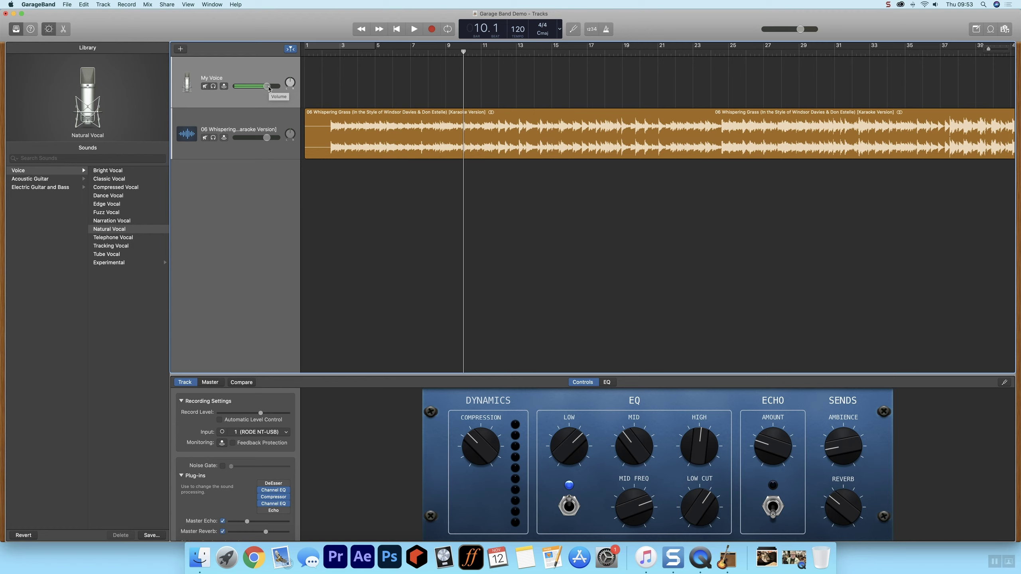
left_click_drag(268, 89, 243, 88)
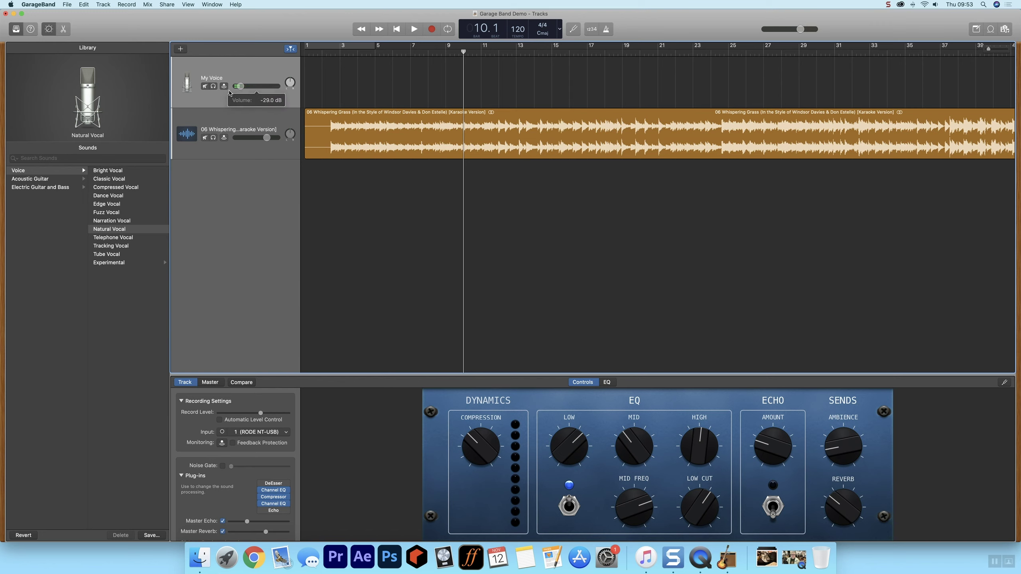
left_click(206, 138)
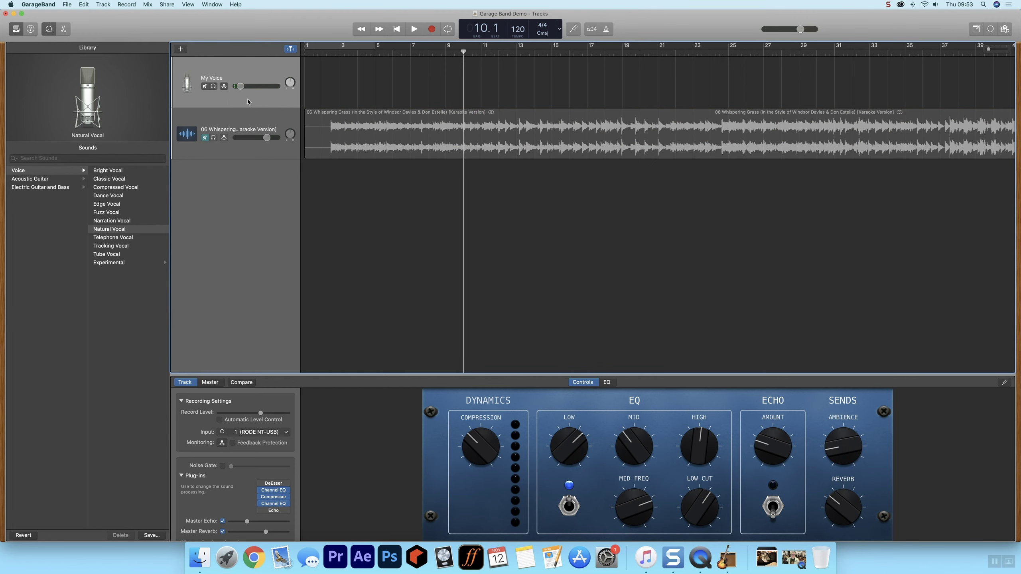
scroll(246, 94, "left", 1)
left_click_drag(241, 86, 239, 87)
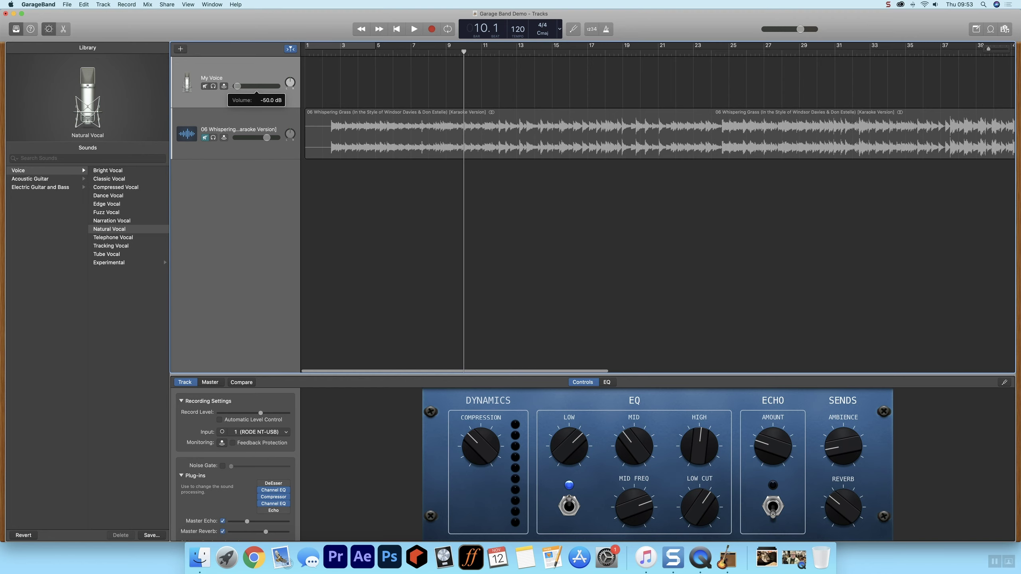
Step: Record a short vocal take on My Voice from bar 10 and play it back
left_click(432, 30)
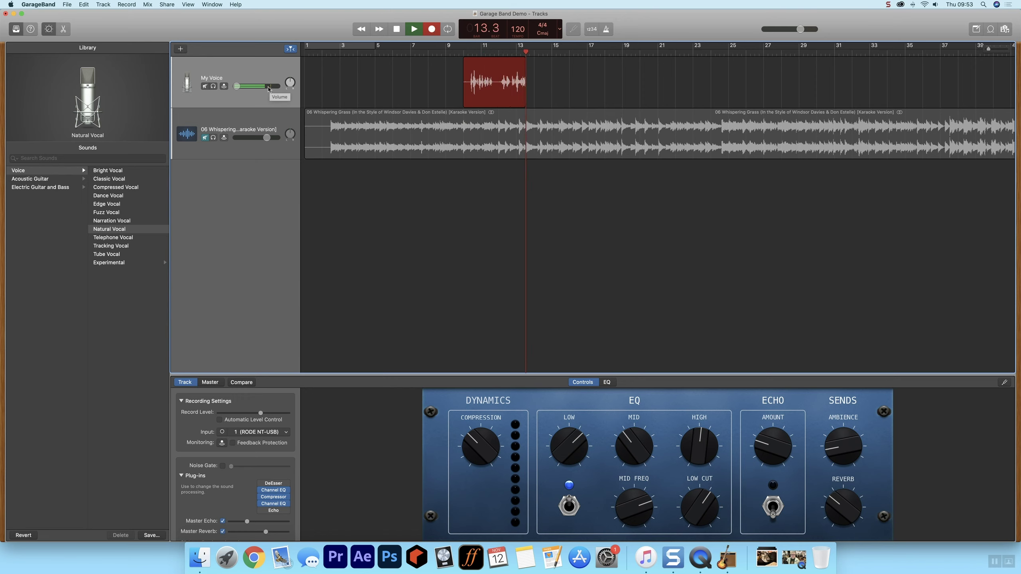
key("space")
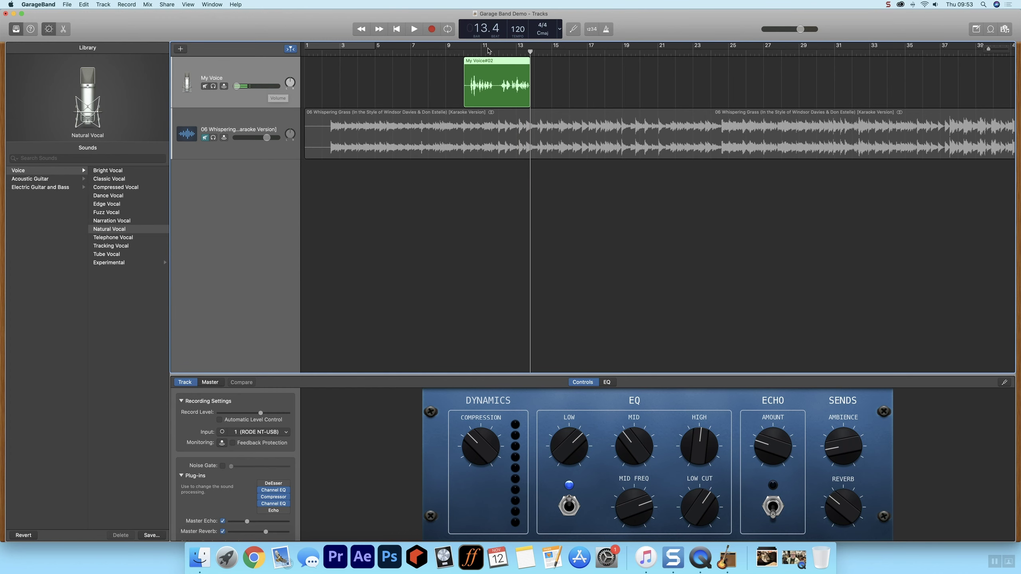
left_click(467, 52)
key("space")
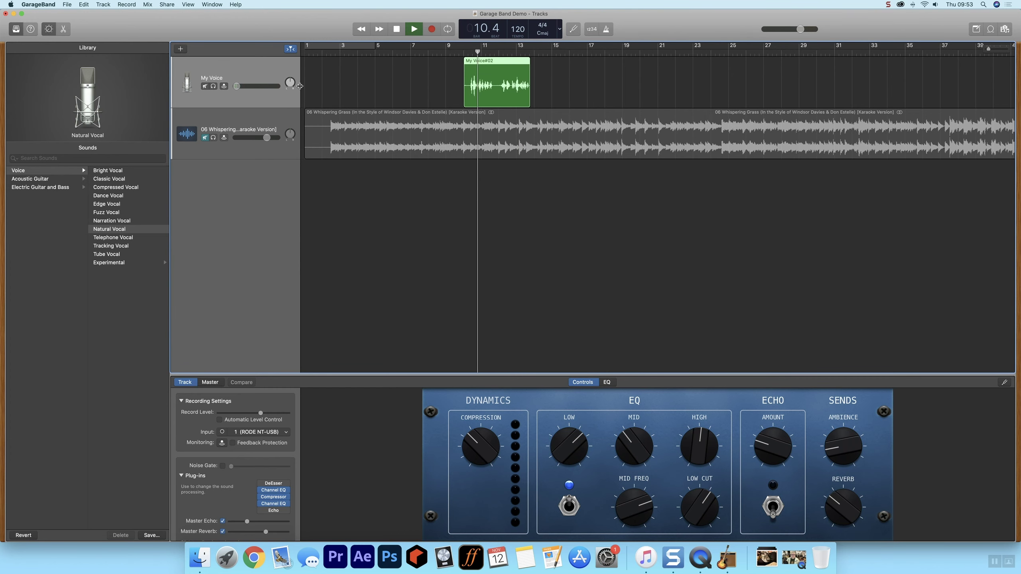
key("space")
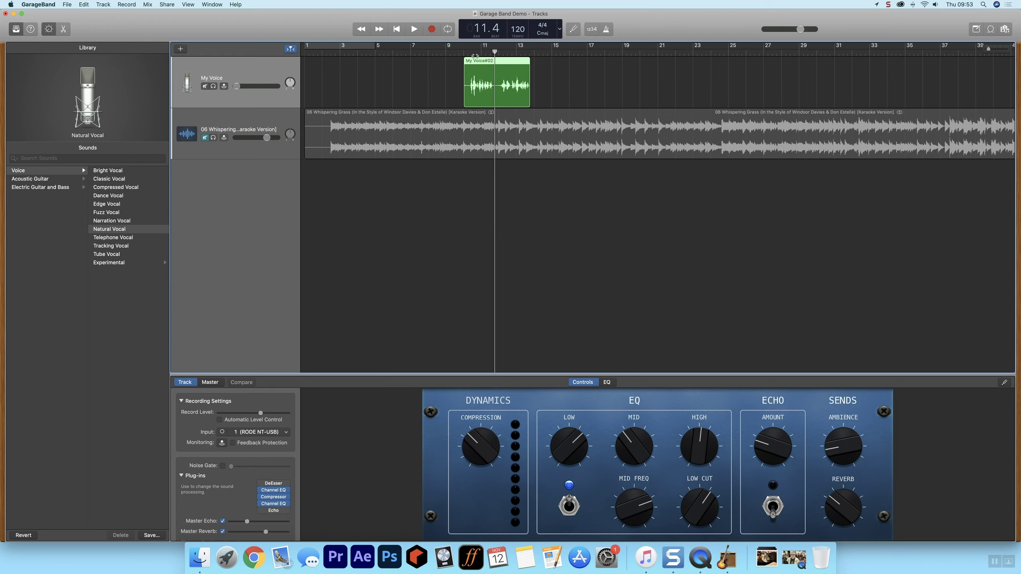
Step: Replay the vocal take from bar 10 while raising the My Voice track volume
mouse_move(472, 54)
left_mouse_down()
mouse_move(486, 54)
mouse_move(467, 55)
left_mouse_up()
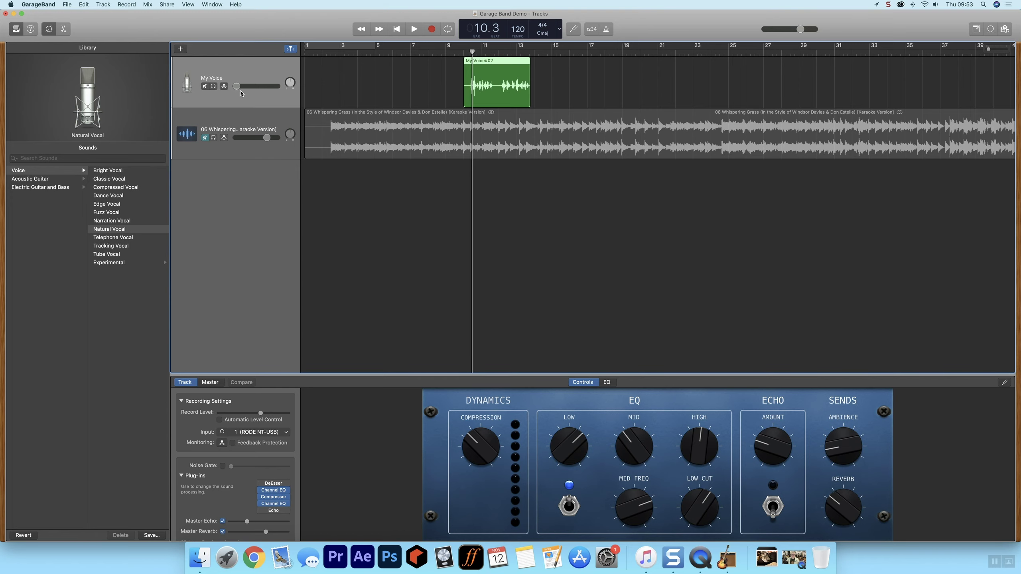
key("space")
left_click(258, 88)
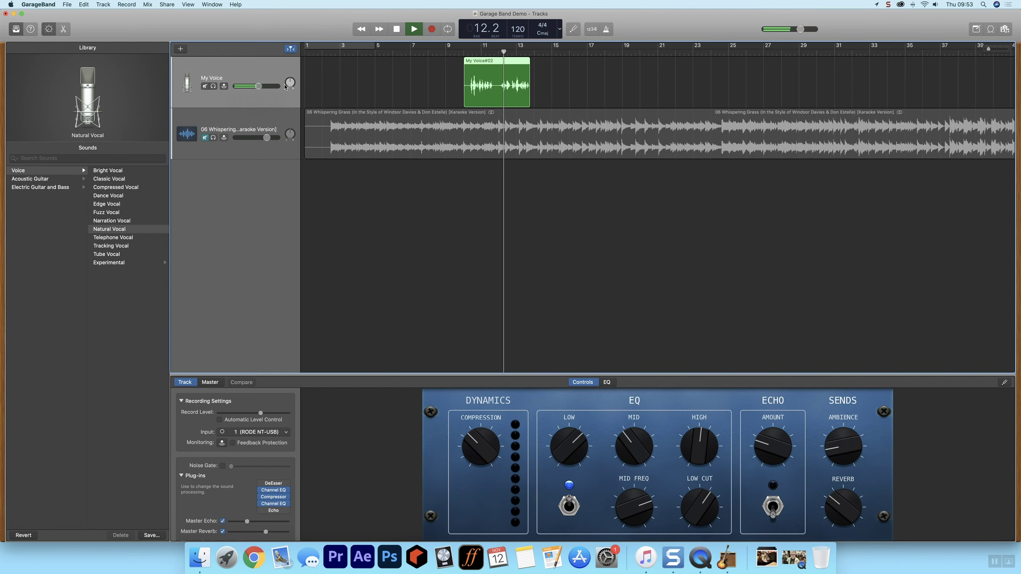
key("space")
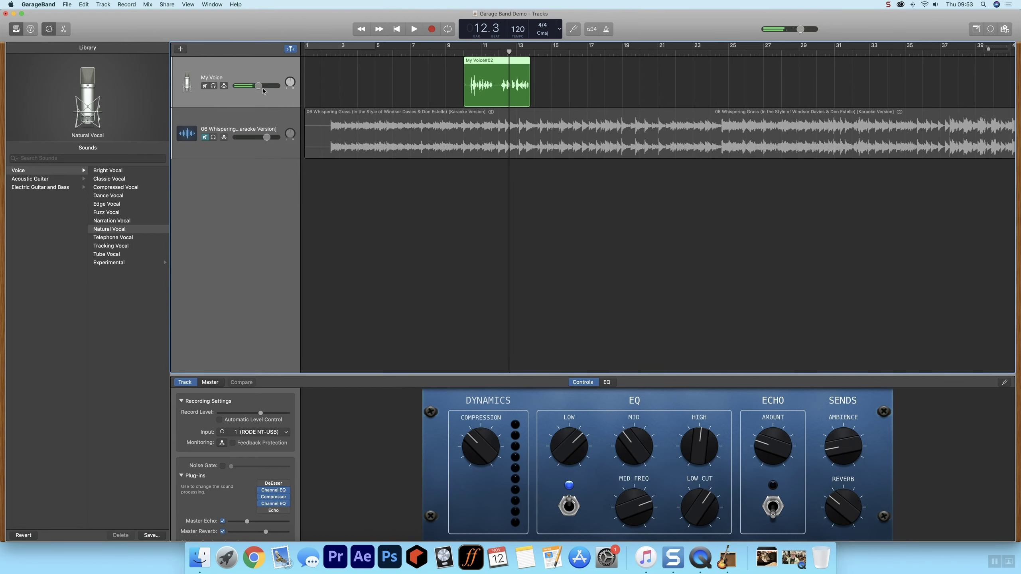
left_click_drag(262, 87, 264, 87)
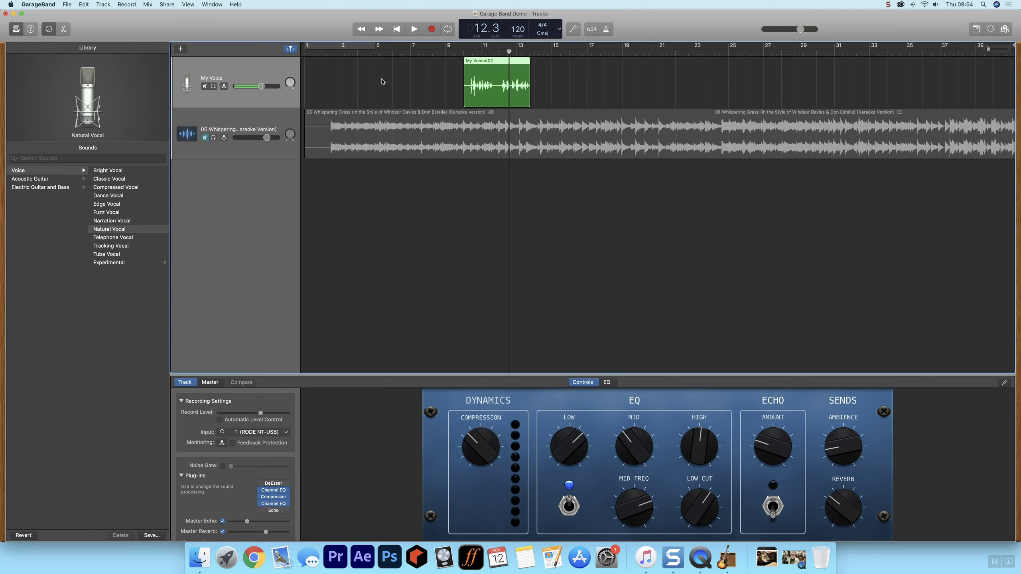
Step: Switch to System Preferences and raise the RODE NT-USB input volume to maximum in the Sound input settings
left_click(608, 566)
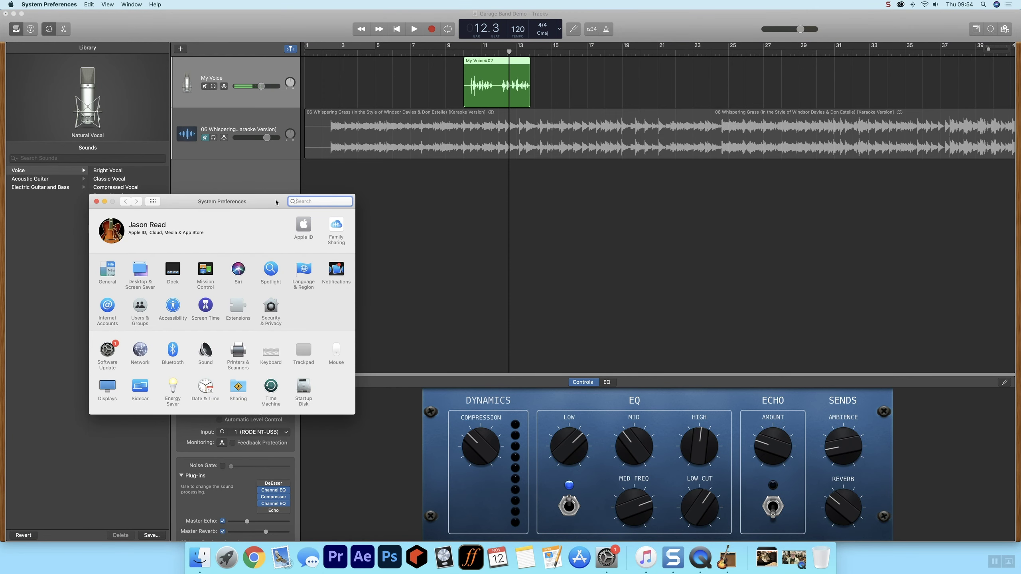
left_click_drag(276, 202, 653, 198)
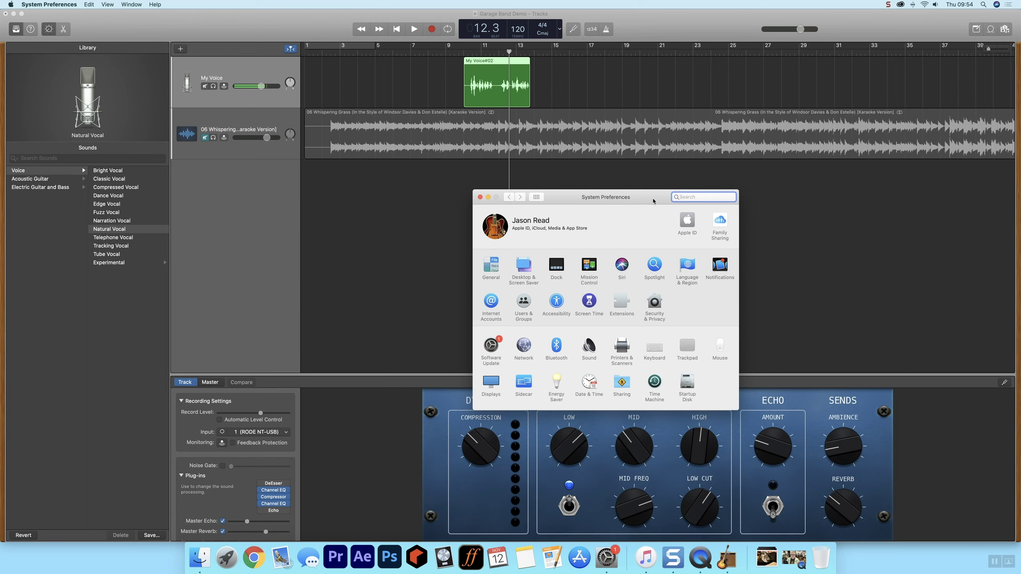
left_click(591, 346)
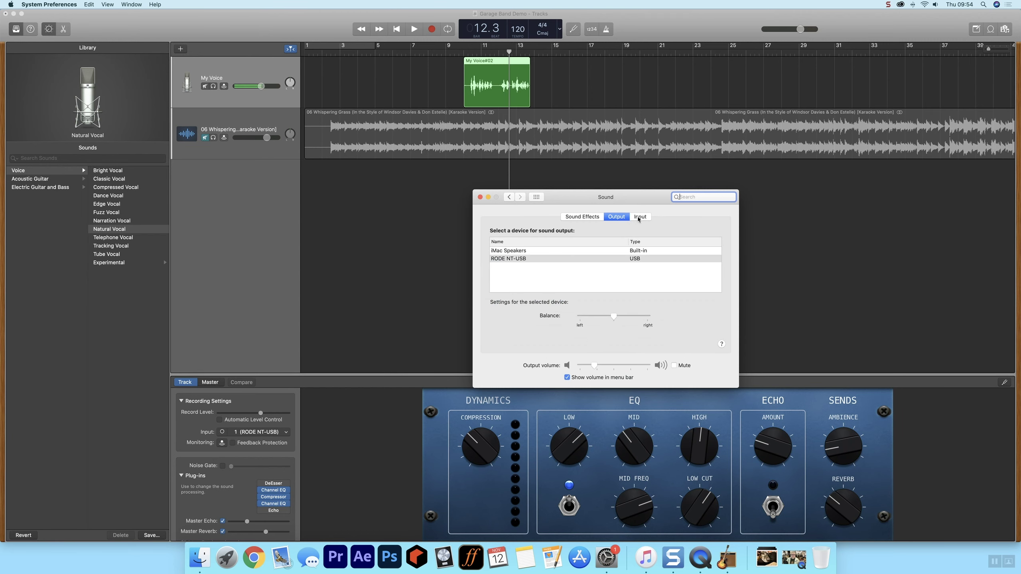
left_click(639, 217)
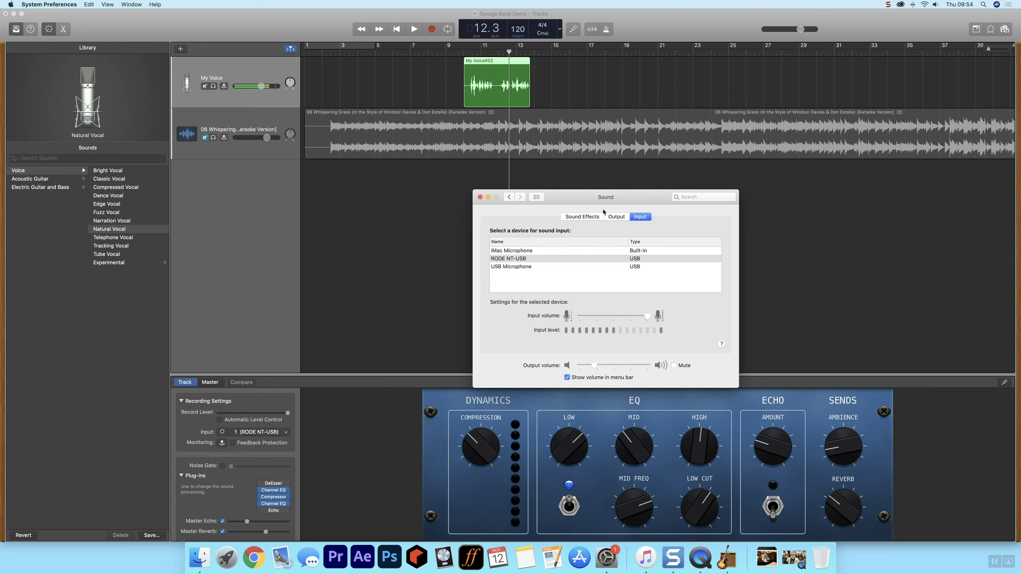
left_click_drag(603, 212, 795, 213)
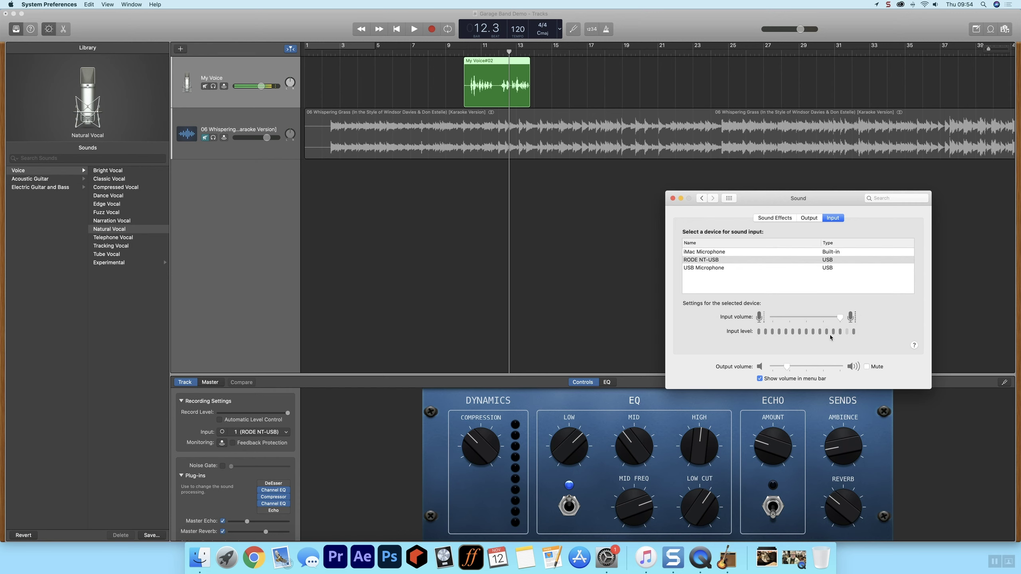
Step: Back in GarageBand, record a second short test take on My Voice from bar 14.3
left_click(546, 53)
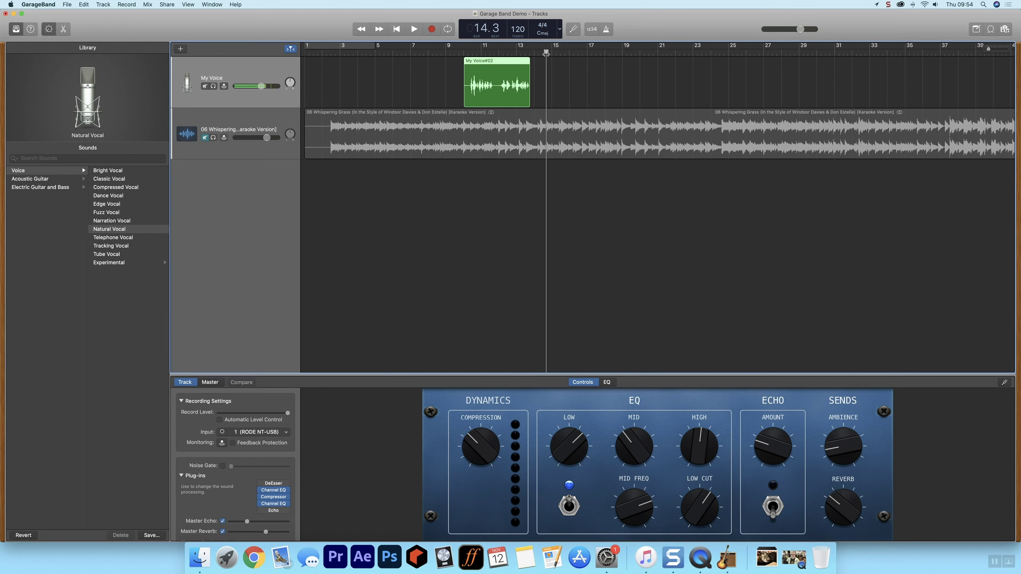
left_click(432, 30)
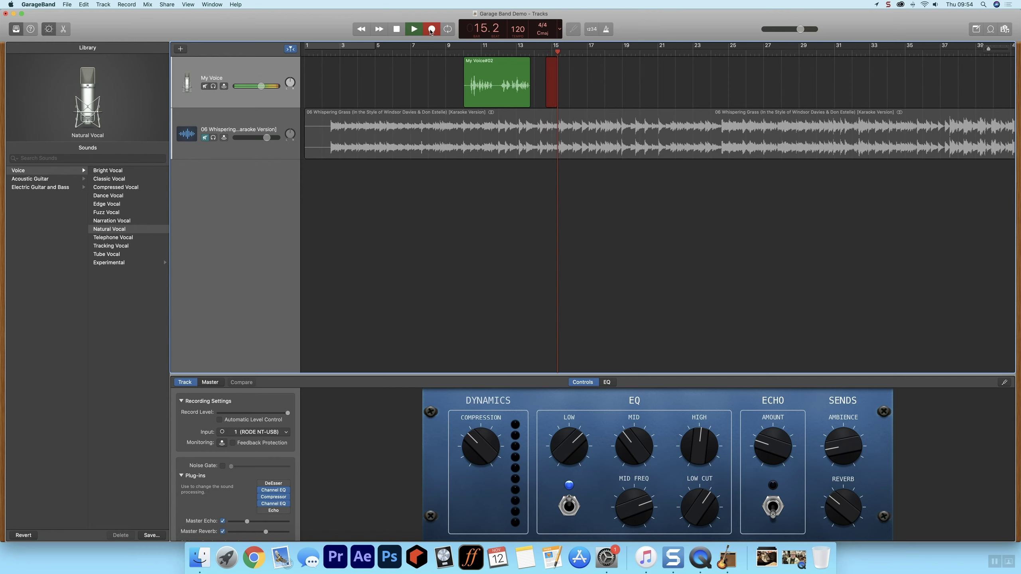
key("space")
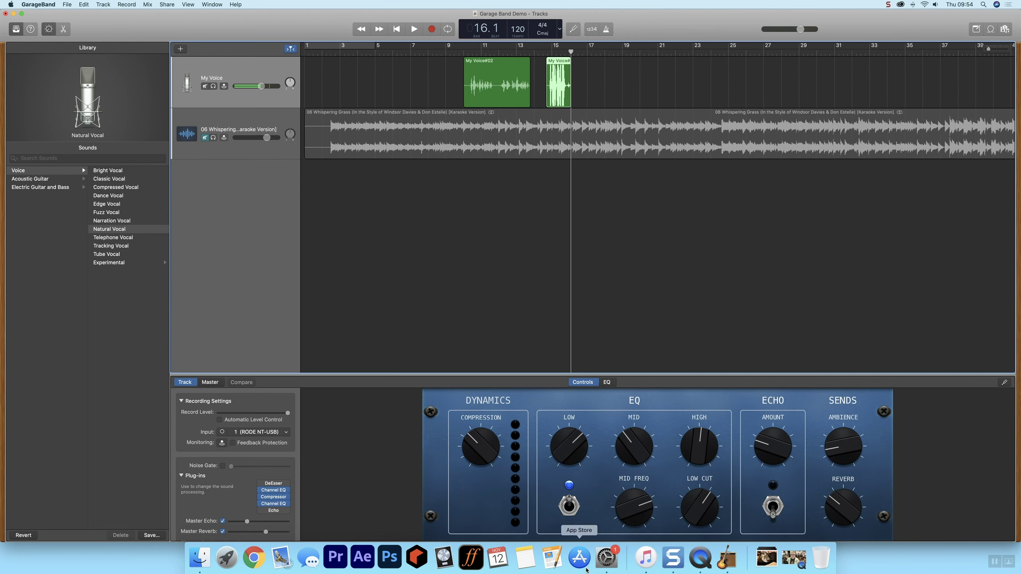
Step: Reopen the System Preferences Sound input settings, lower the microphone's input volume to a little above halfway, and close the window
left_click(606, 558)
left_click_drag(840, 318, 810, 324)
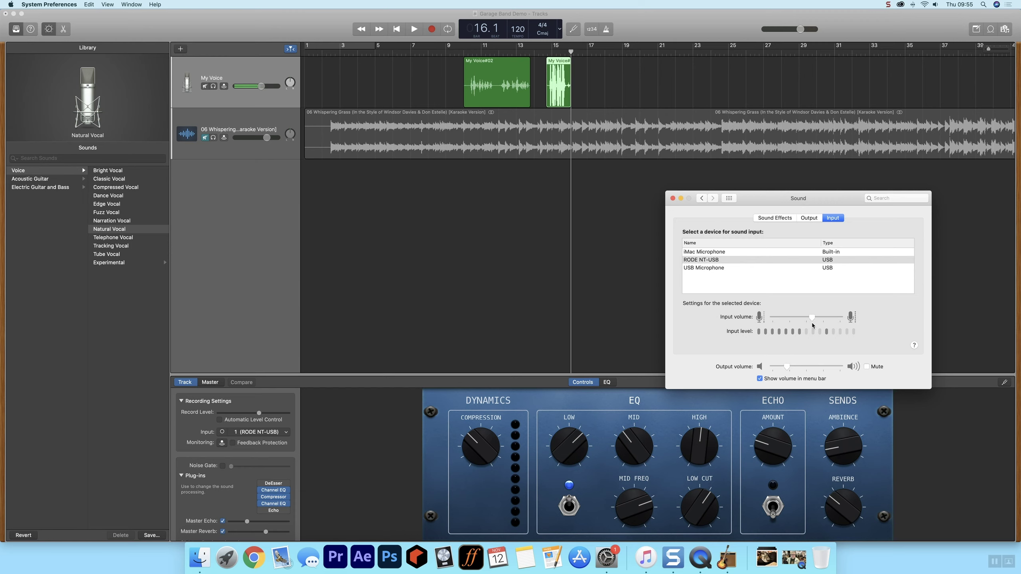
left_click(673, 199)
Step: In GarageBand, play back the start of the second vocal take twice to check its level
left_click(550, 50)
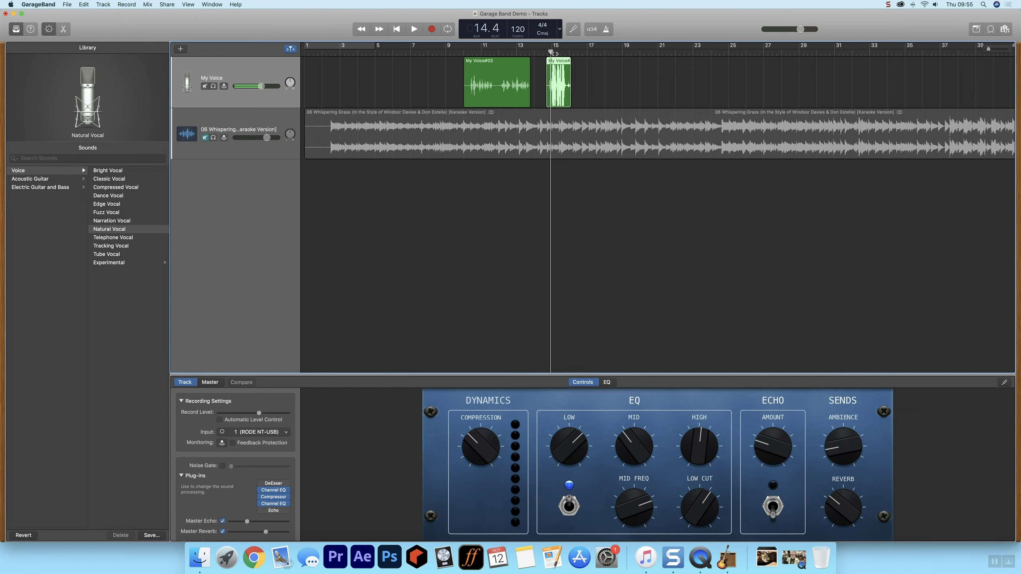
key("space")
key("space")
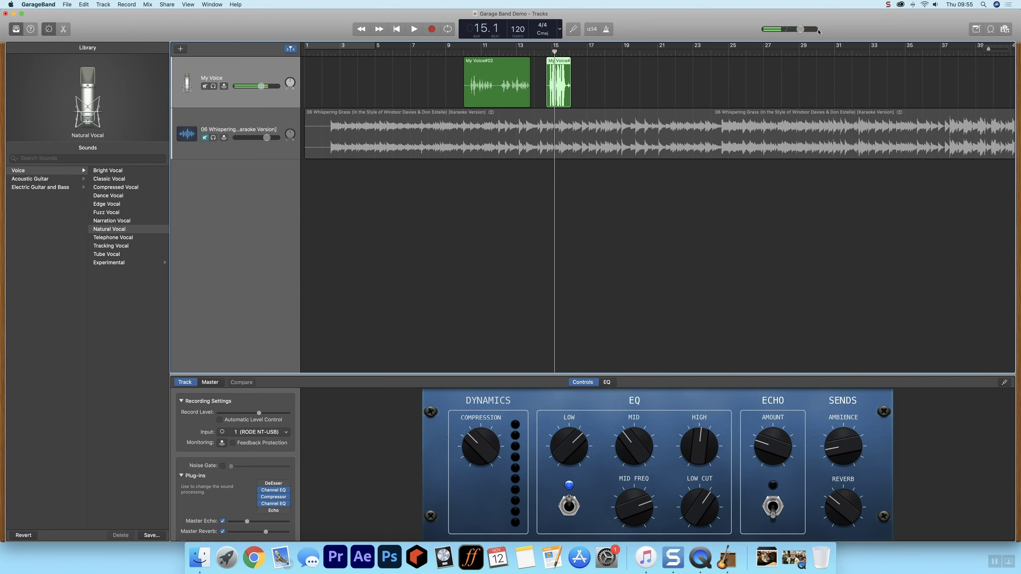
left_click_drag(552, 53, 548, 54)
key("space")
key("space")
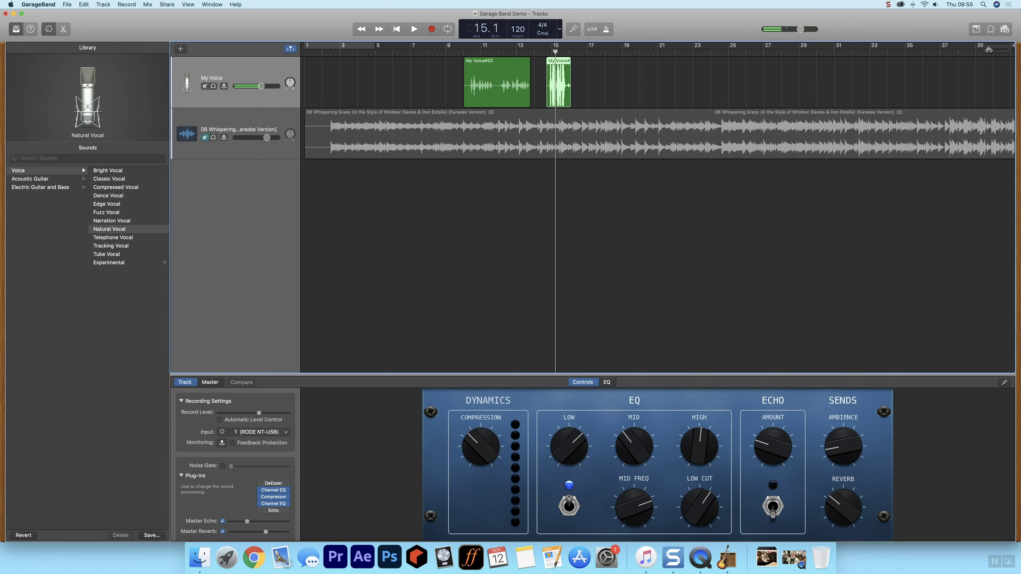
Step: Examine and compare the waveforms of the two My Voice test takes between bars 10 and 16
left_click_drag(989, 49, 999, 50)
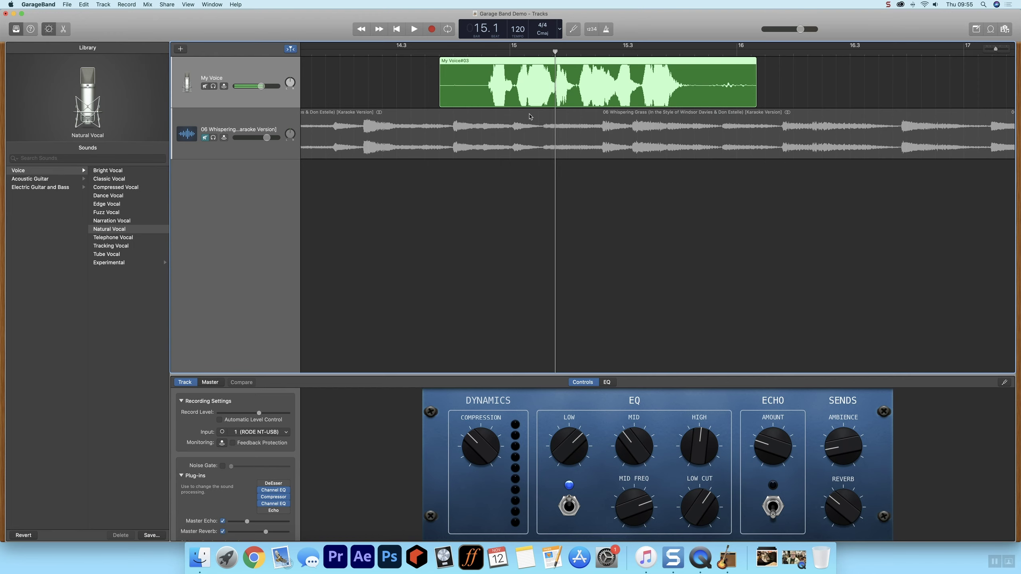
scroll(502, 107, "left", 10)
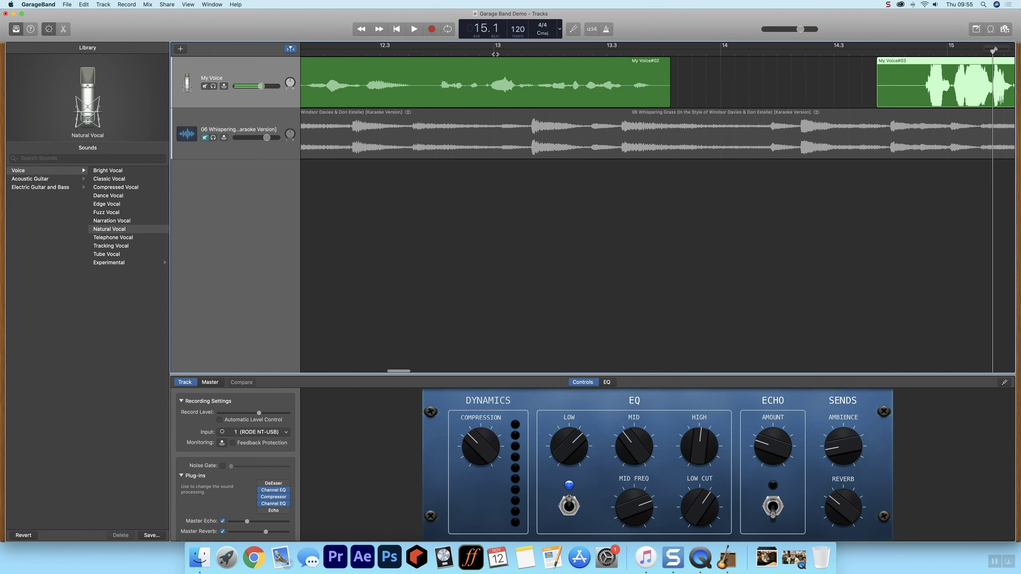
left_click(495, 53)
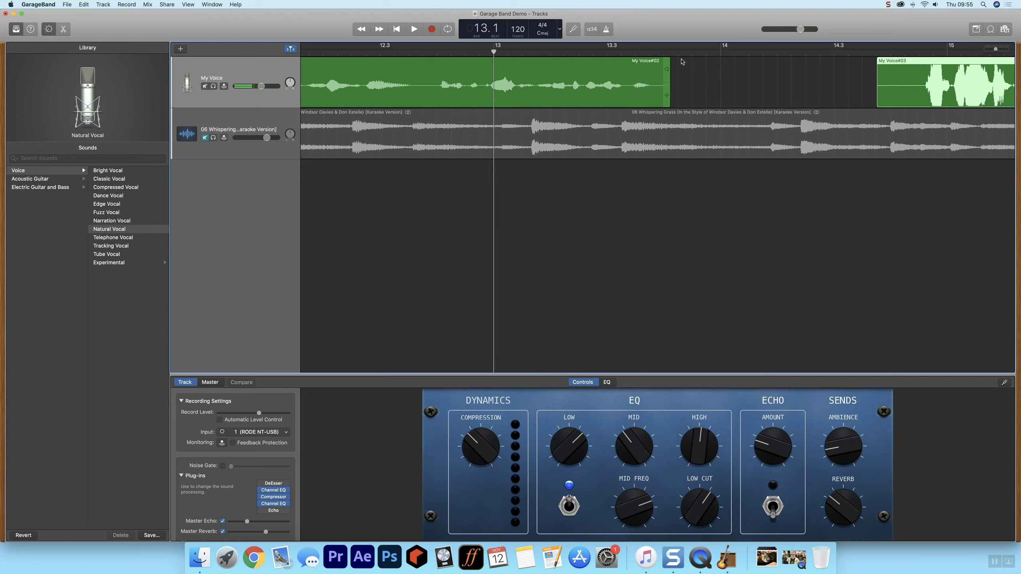
left_click_drag(996, 48, 994, 49)
scroll(935, 93, "right", 1)
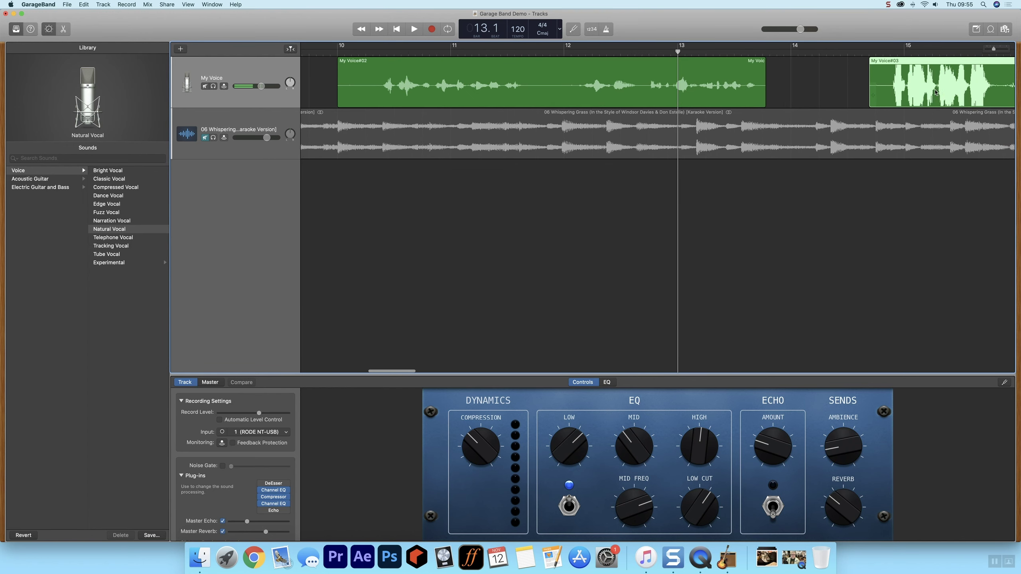
scroll(935, 92, "right", 6)
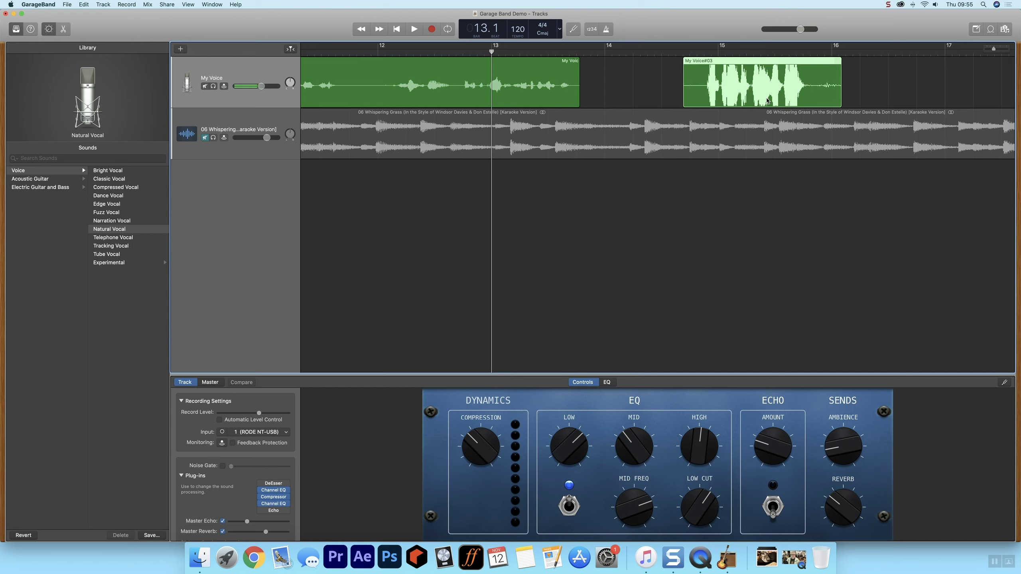
scroll(767, 100, "left", 1)
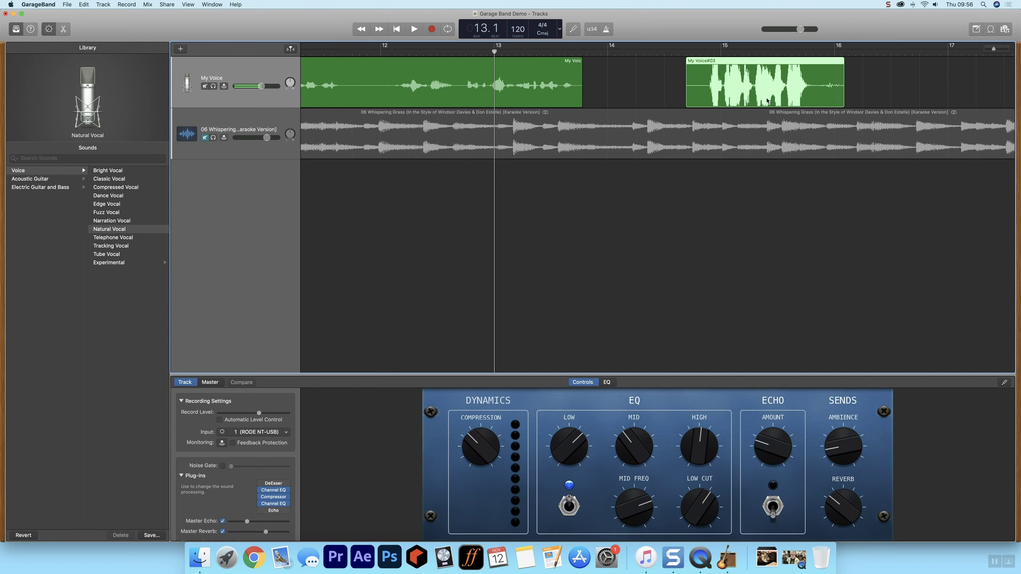
Step: Delete both test takes from the My Voice track, opening System Preferences between the two deletions
key("Delete")
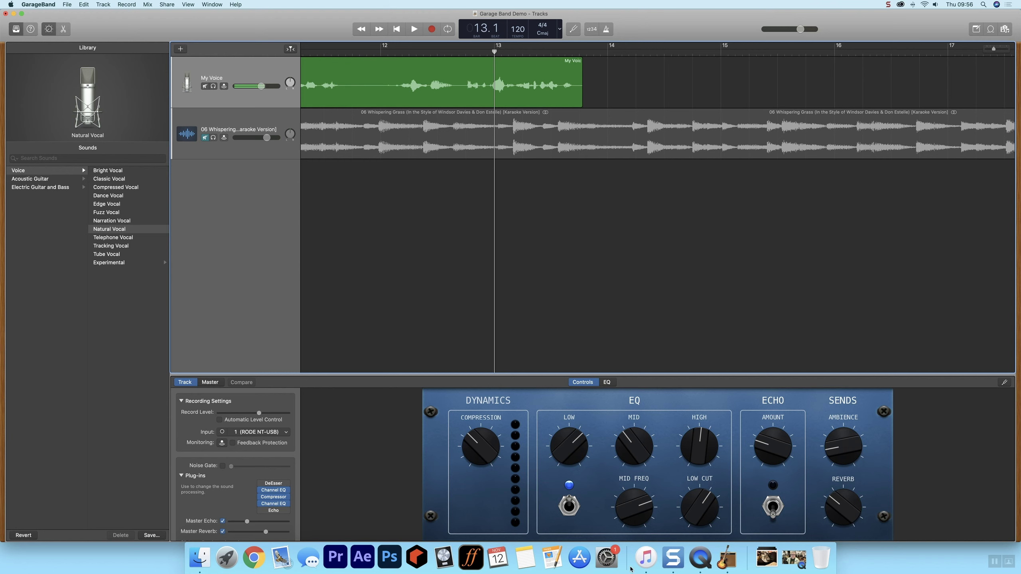
left_click(607, 558)
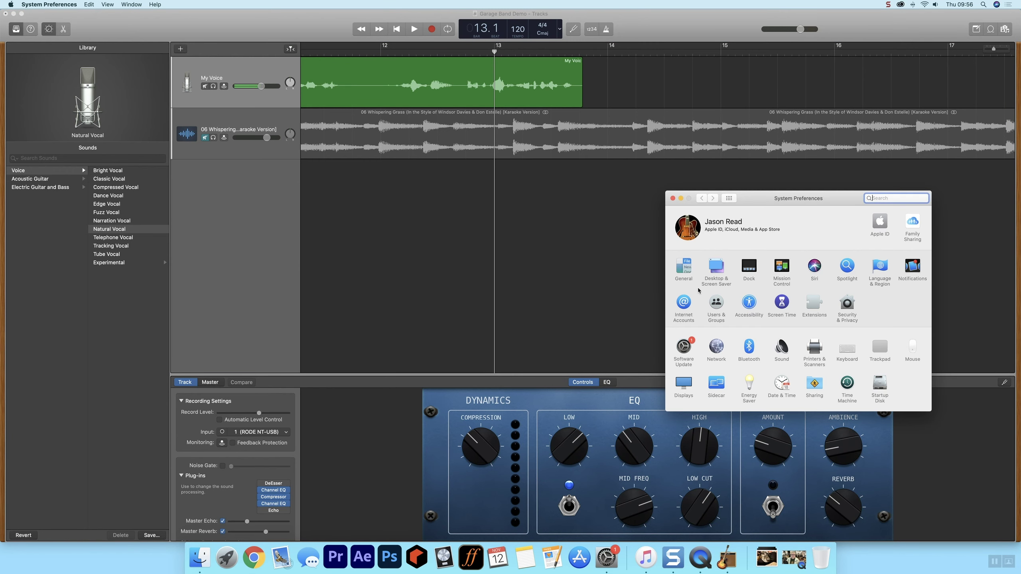
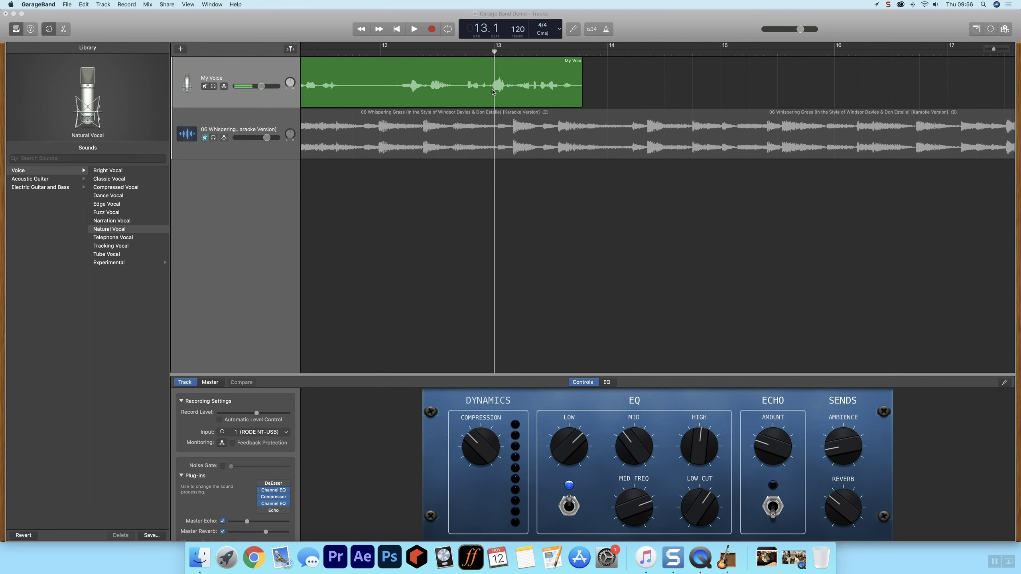
left_click(493, 92)
key("Delete")
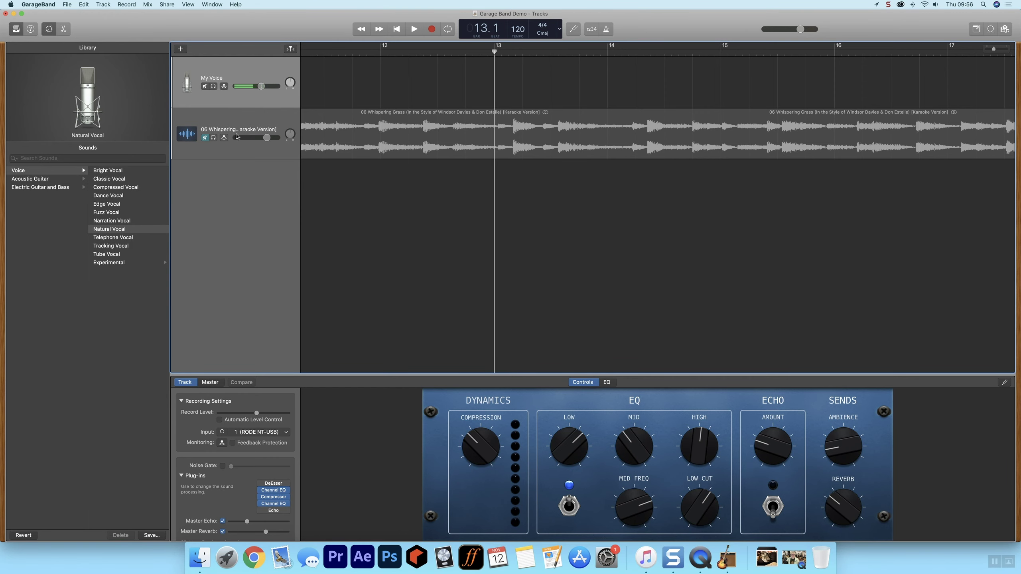
Step: Unmute the karaoke backing track and set the My Voice track volume to +0.0 dB
left_click(205, 138)
scroll(571, 219, "left", 10)
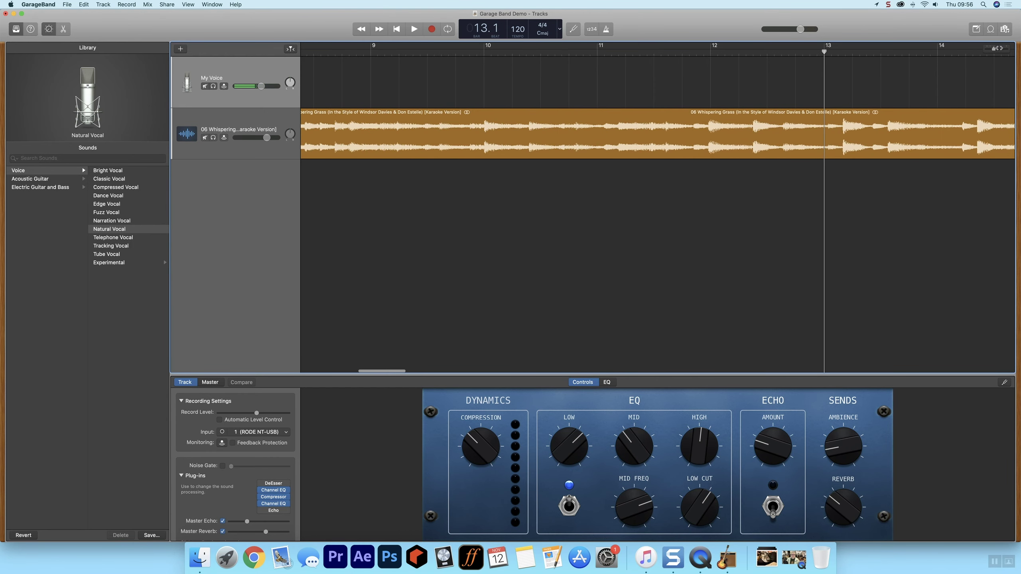
left_click_drag(994, 51, 989, 50)
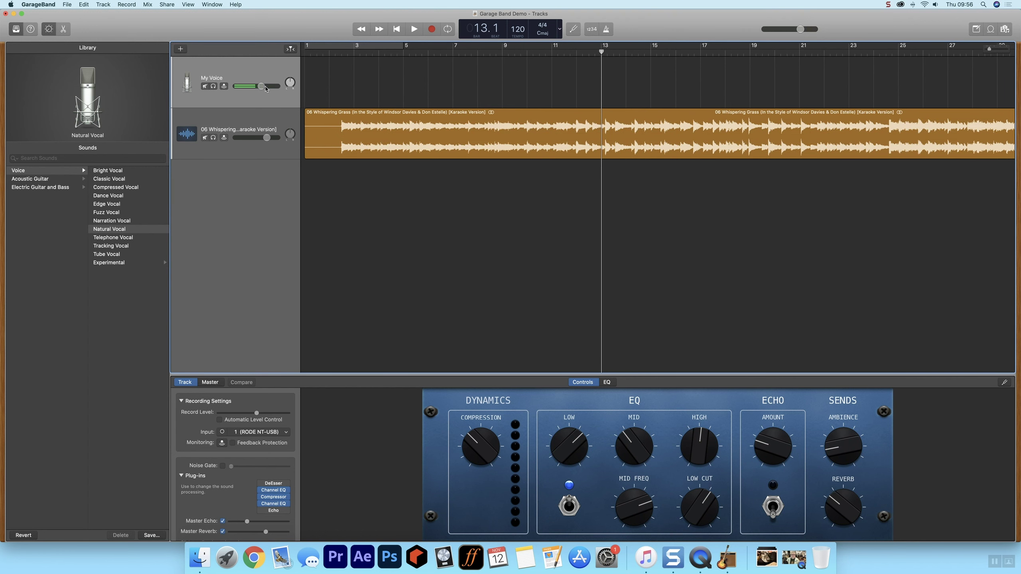
left_click_drag(265, 87, 268, 88)
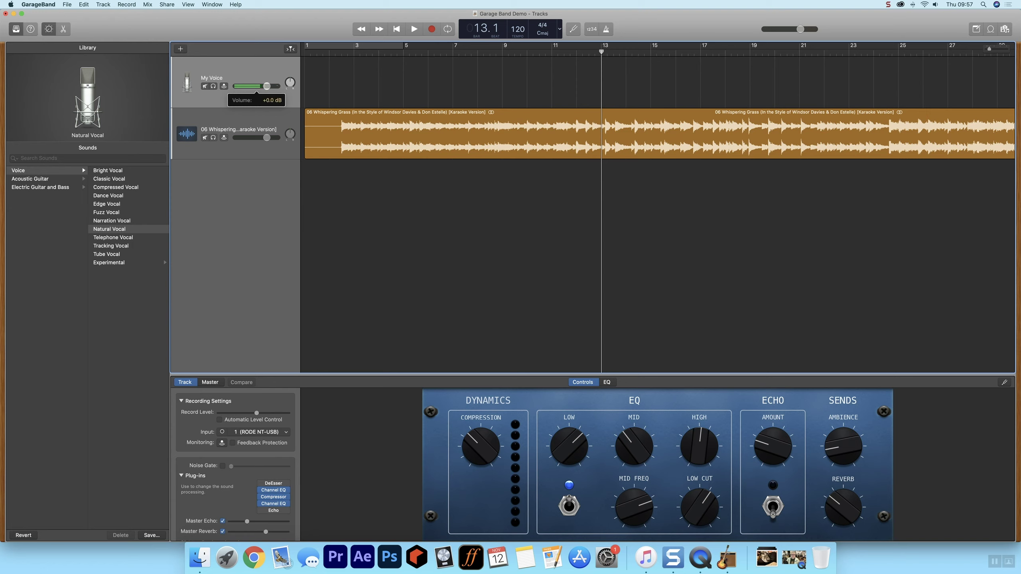
left_click(270, 87)
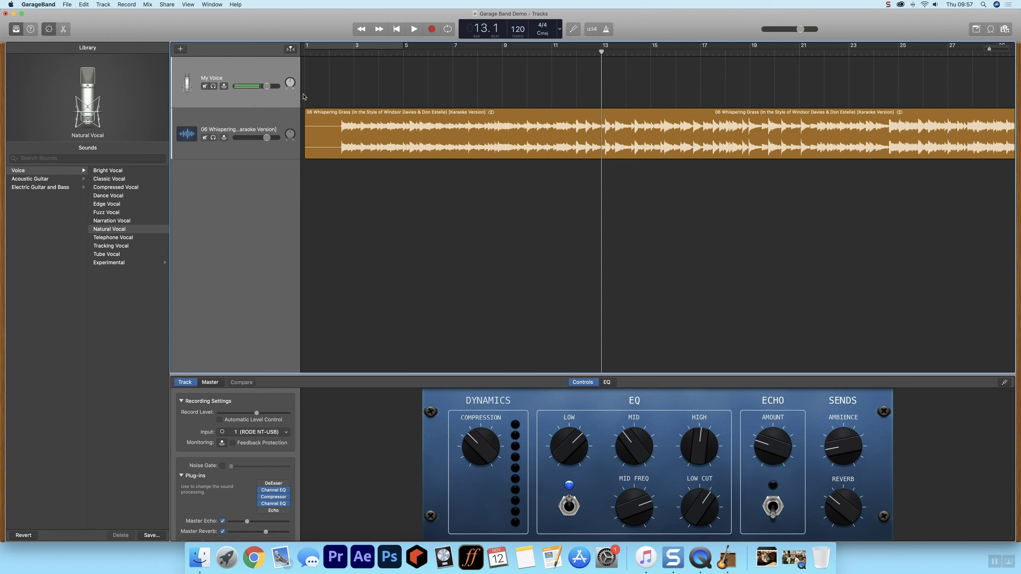
left_click(607, 558)
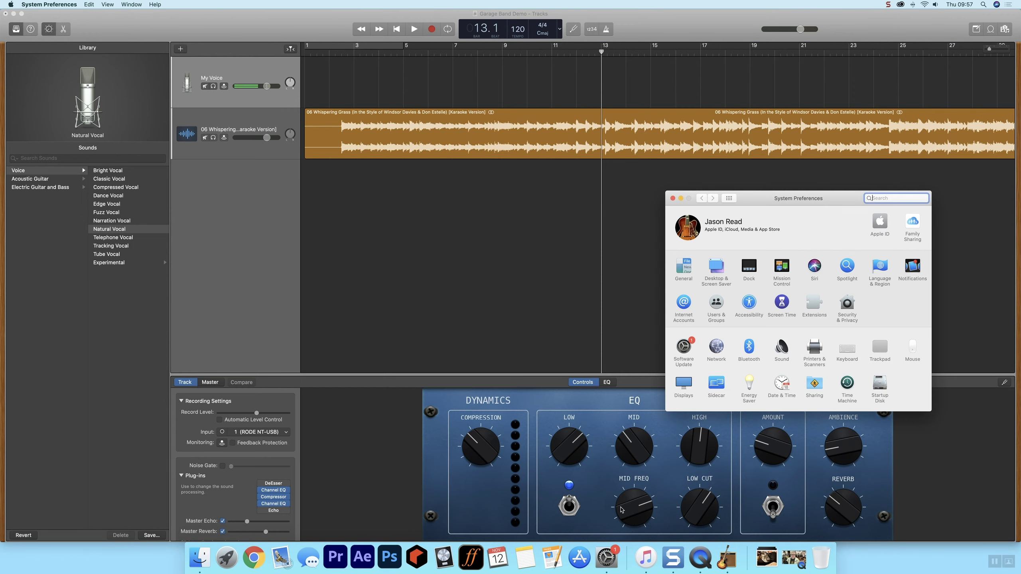
left_click(673, 199)
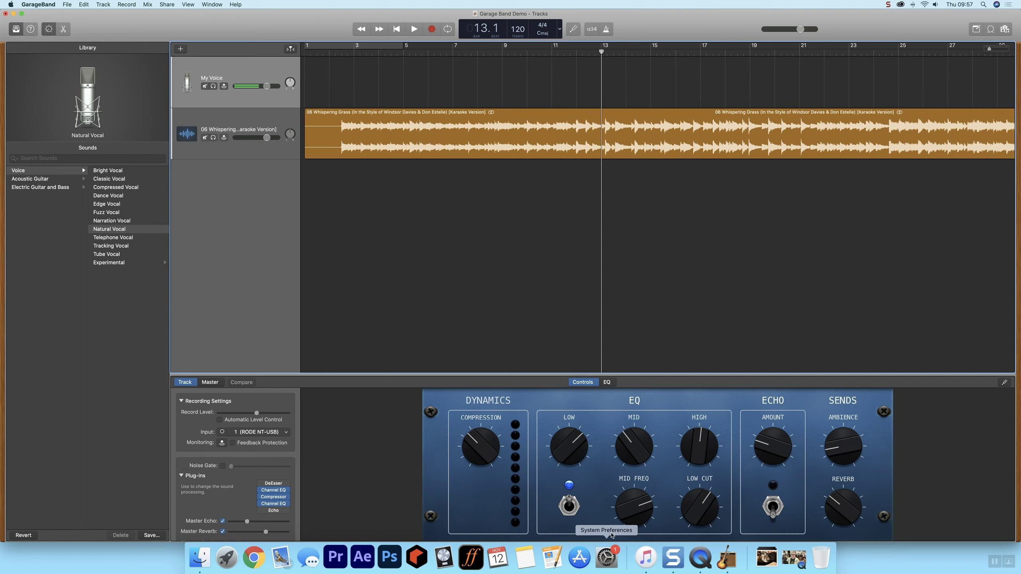
Step: Turn on input monitoring for My Voice and record a vocal take from bar 8.1 to bar 22.4
left_click_drag(532, 55, 524, 56)
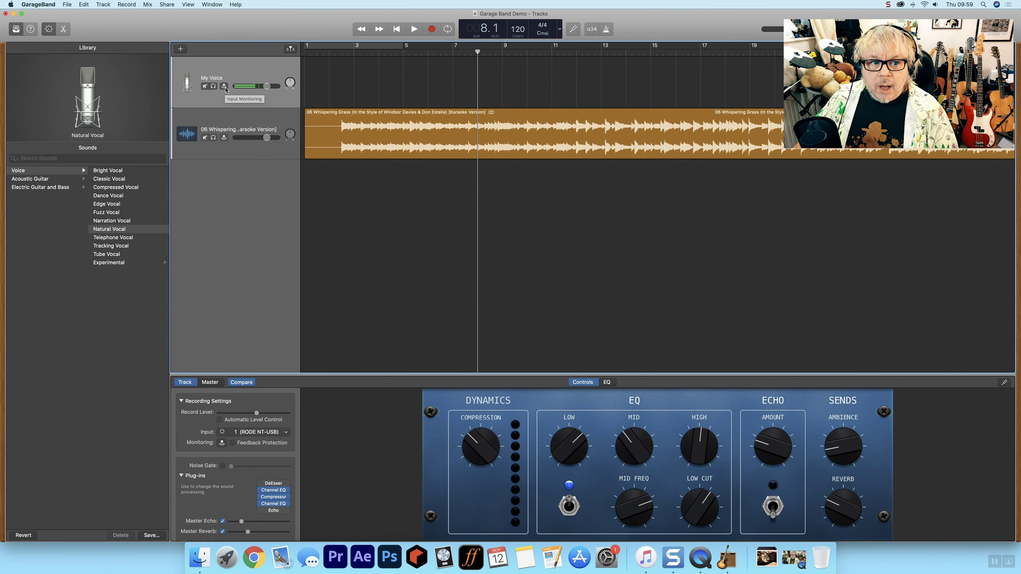
left_click(225, 89)
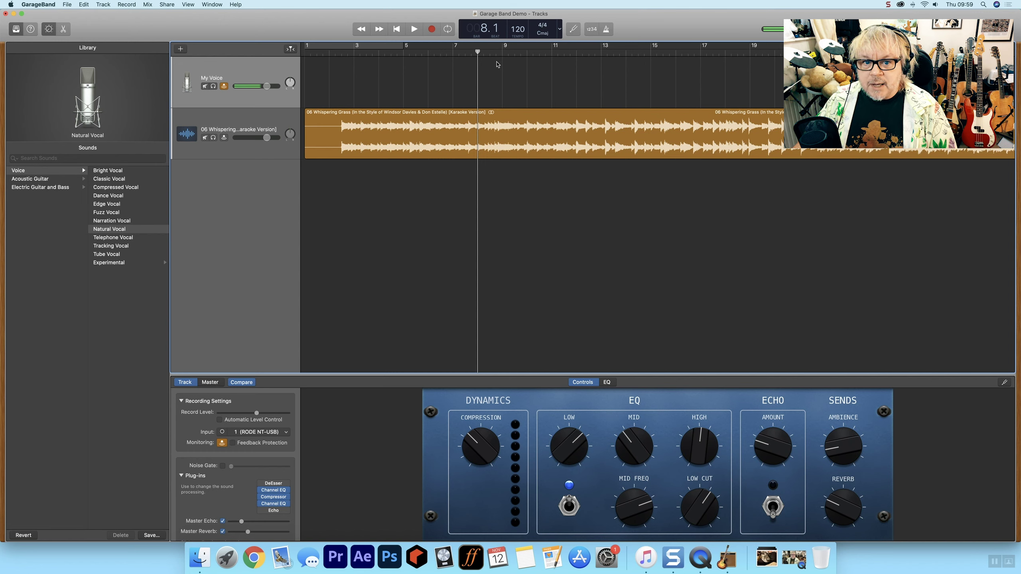
left_click(436, 32)
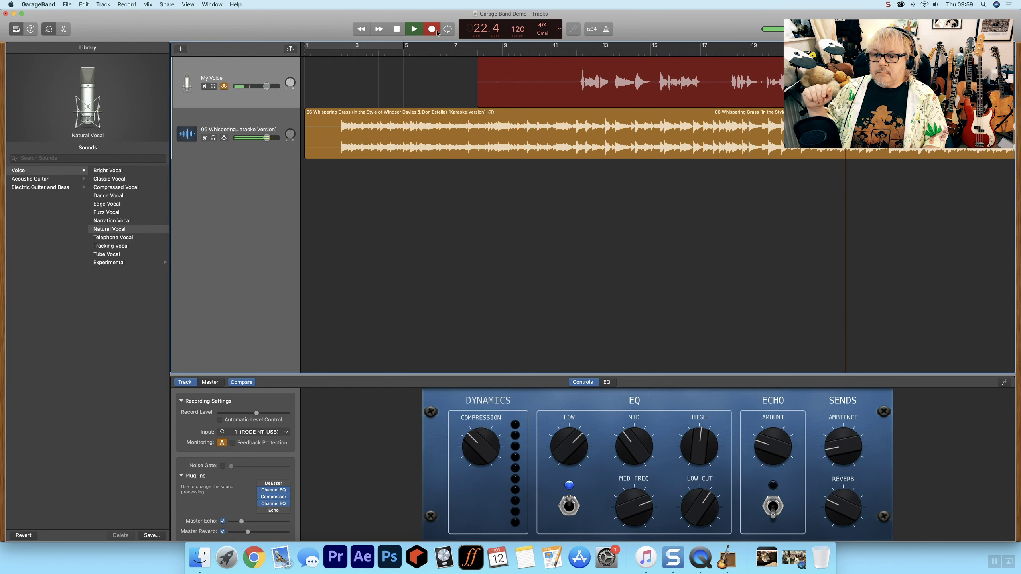
key("space")
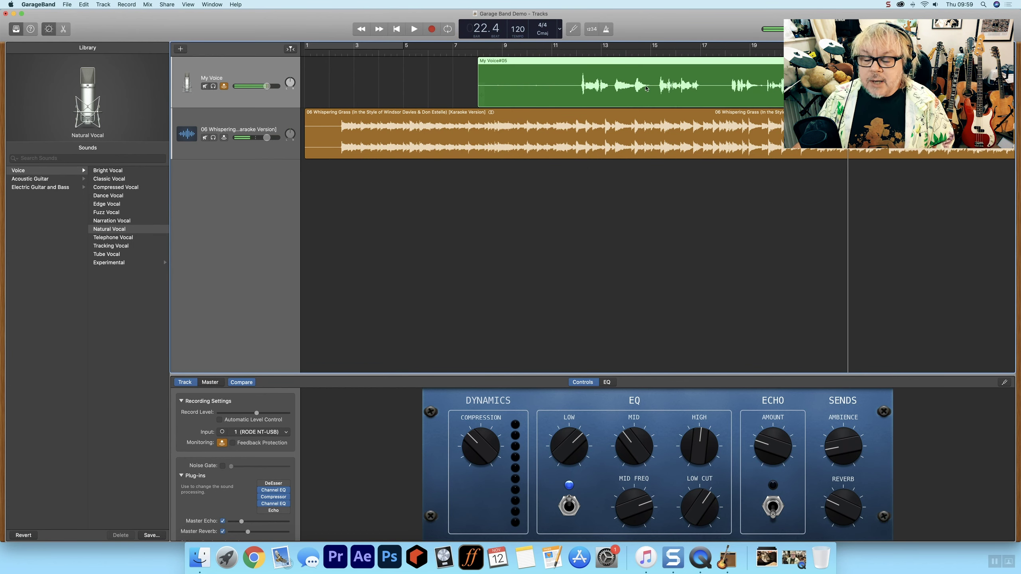
Step: Turn off input monitoring on My Voice and play back the new take from around bar 12
left_click(225, 87)
left_click(578, 52)
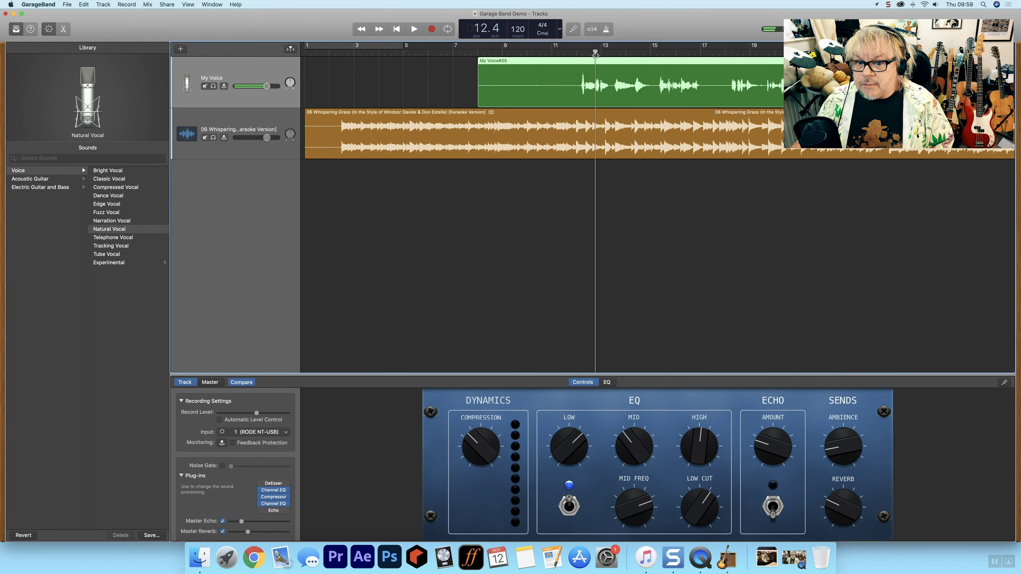
key("space")
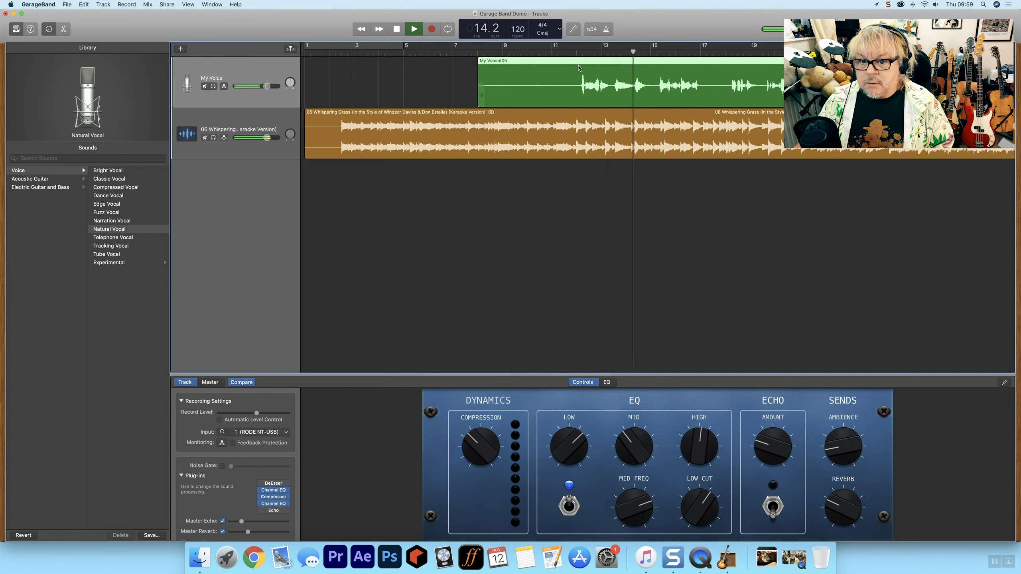
key("space")
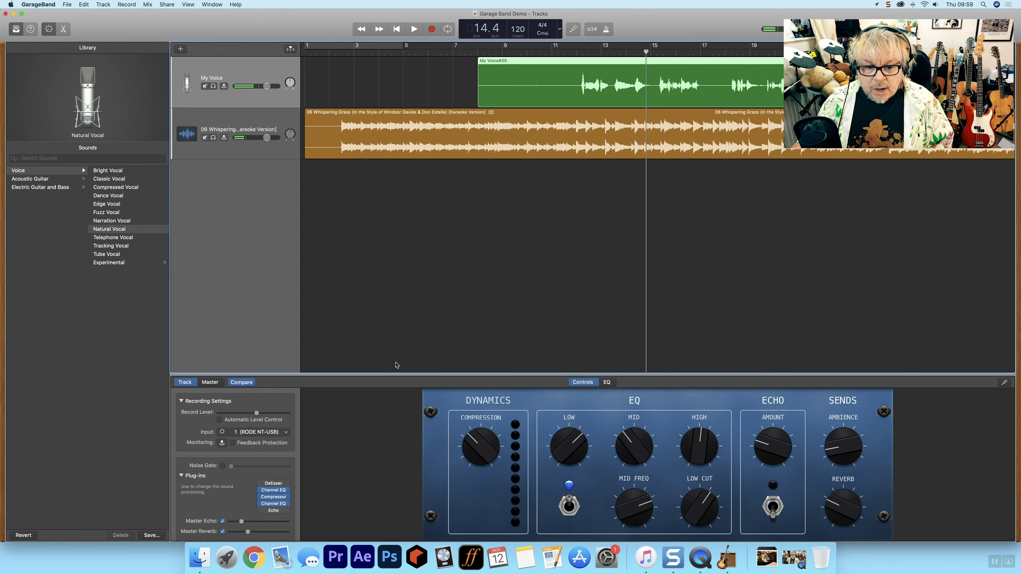
Step: Enlarge the Smart Controls area and raise My Voice's Master Echo, Master Reverb, and Reverb and Ambience sends, resuming playback while adjusting
left_click_drag(394, 374, 394, 318)
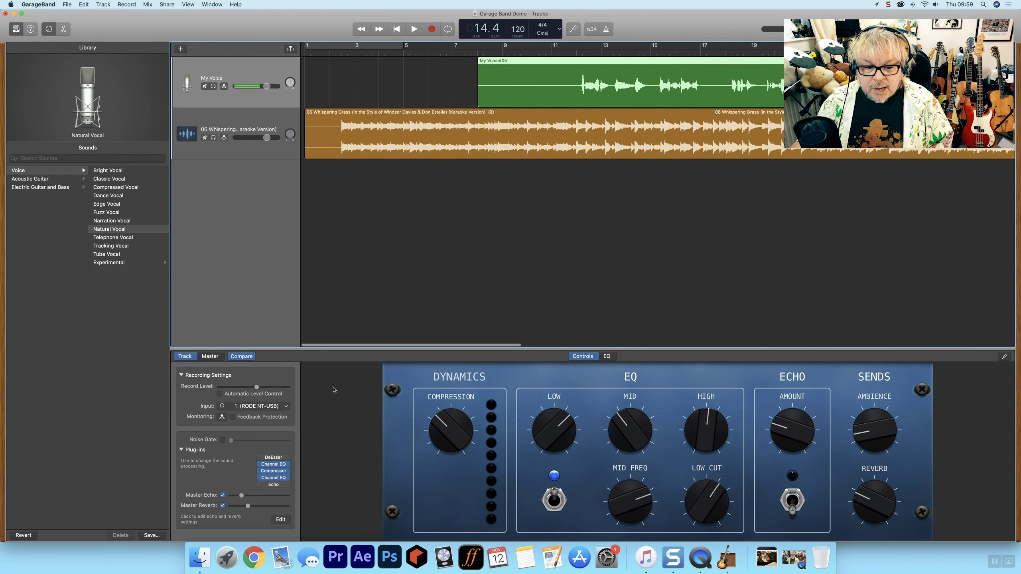
left_click_drag(238, 495, 246, 497)
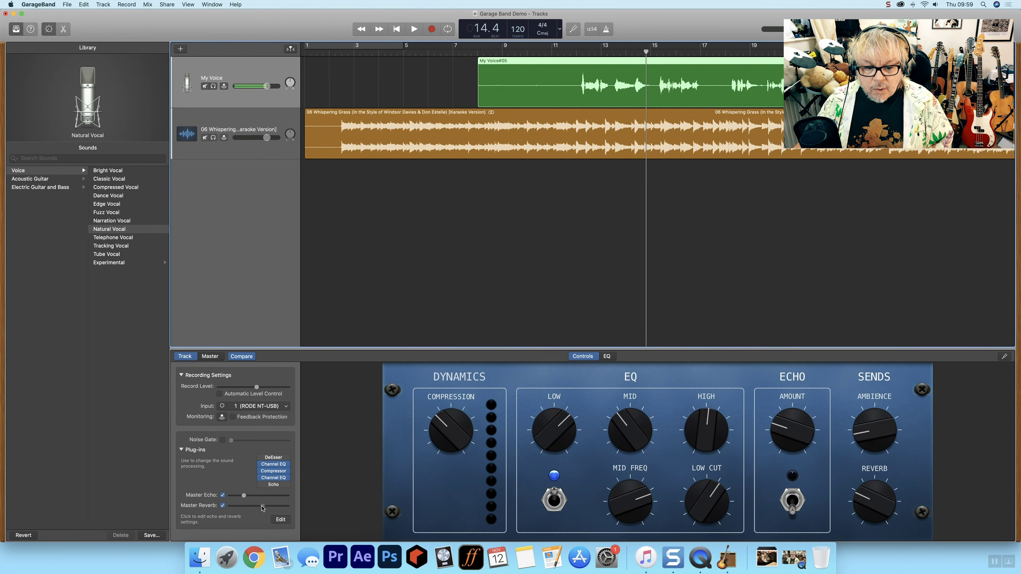
left_click_drag(872, 495, 856, 495)
key("space")
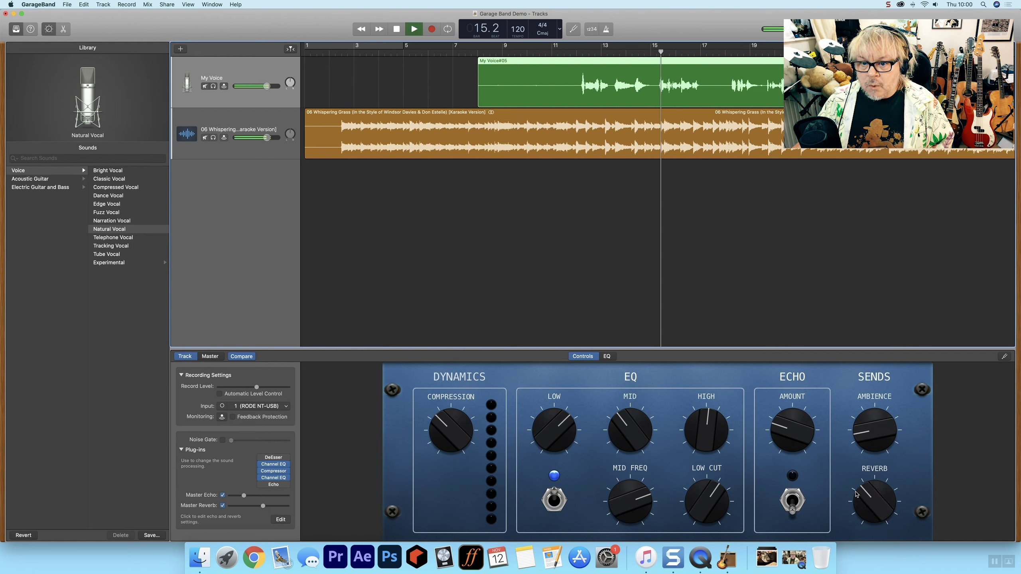
left_click_drag(867, 498, 864, 430)
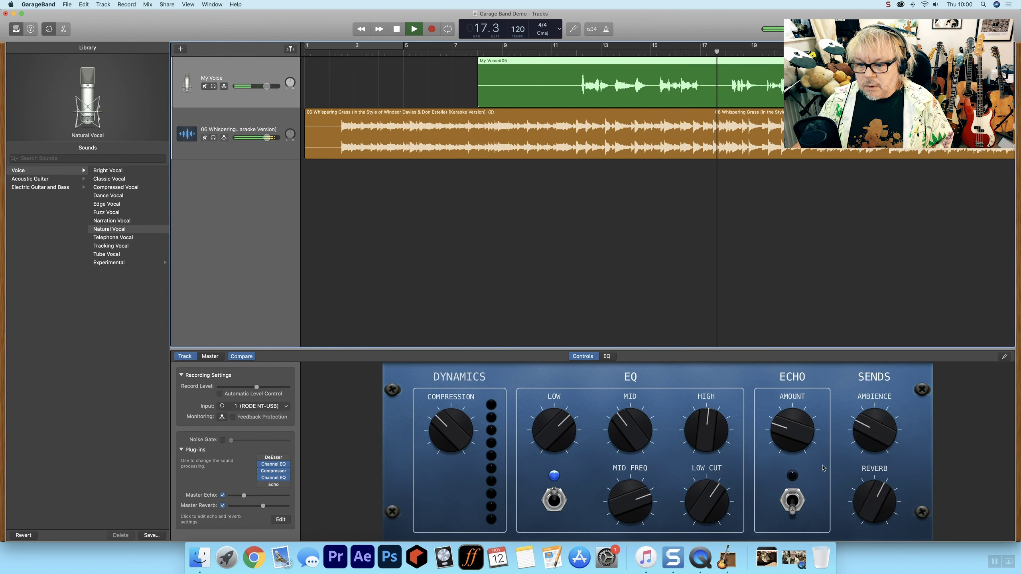
Step: Switch on the vocal track's Echo effect, raise its Amount to just past halfway, and stop playback
left_click(798, 499)
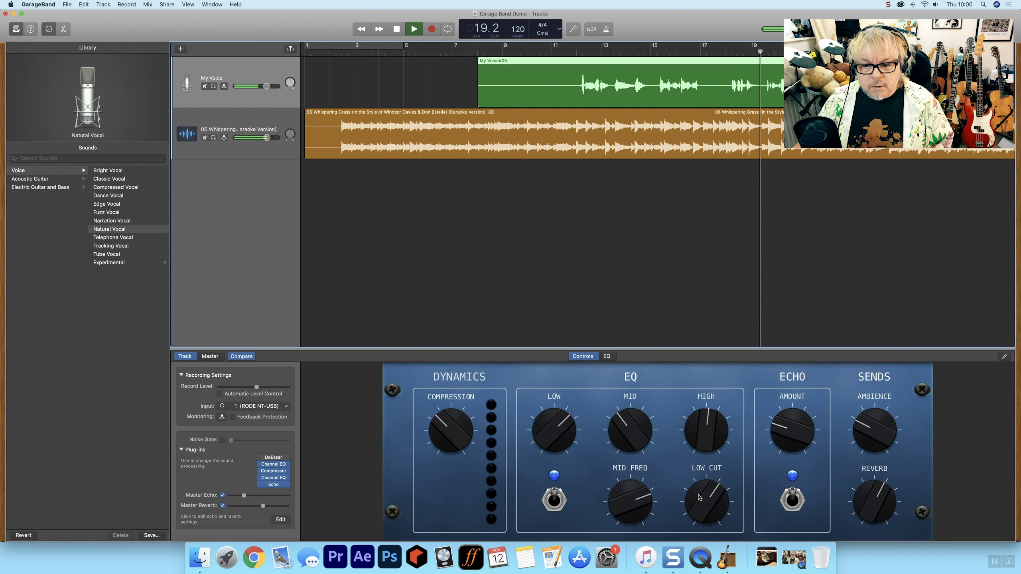
left_click_drag(794, 439, 791, 412)
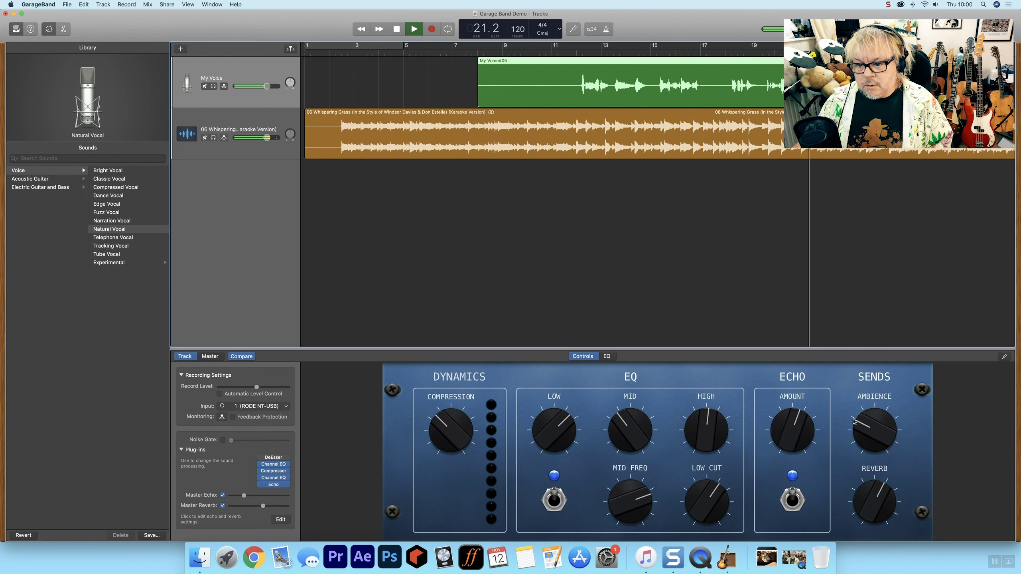
key("space")
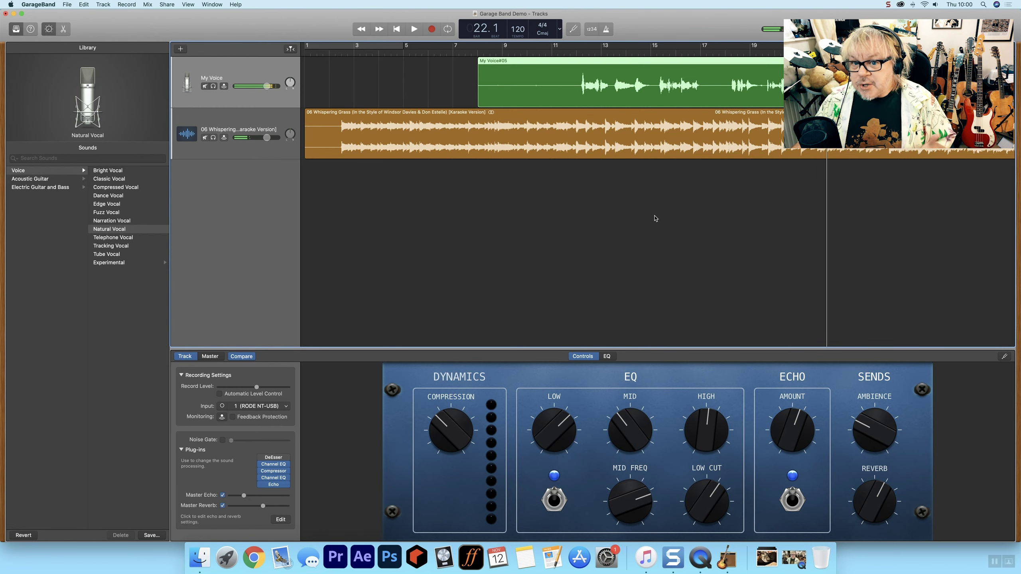
Step: Play back the vocal take from bar 12.1 to bar 14.4 to hear the echo and reverb
left_click(580, 52)
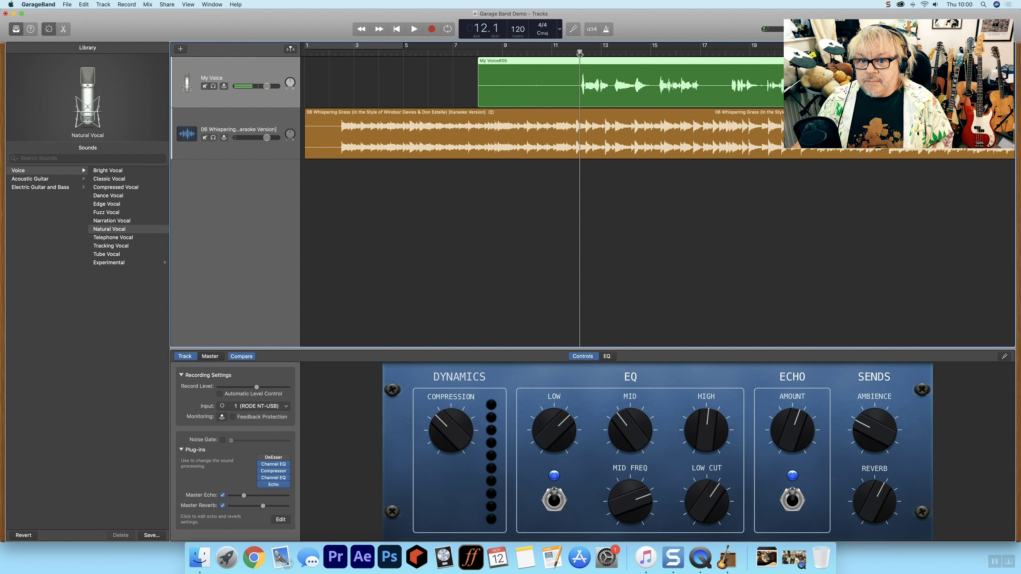
key("space")
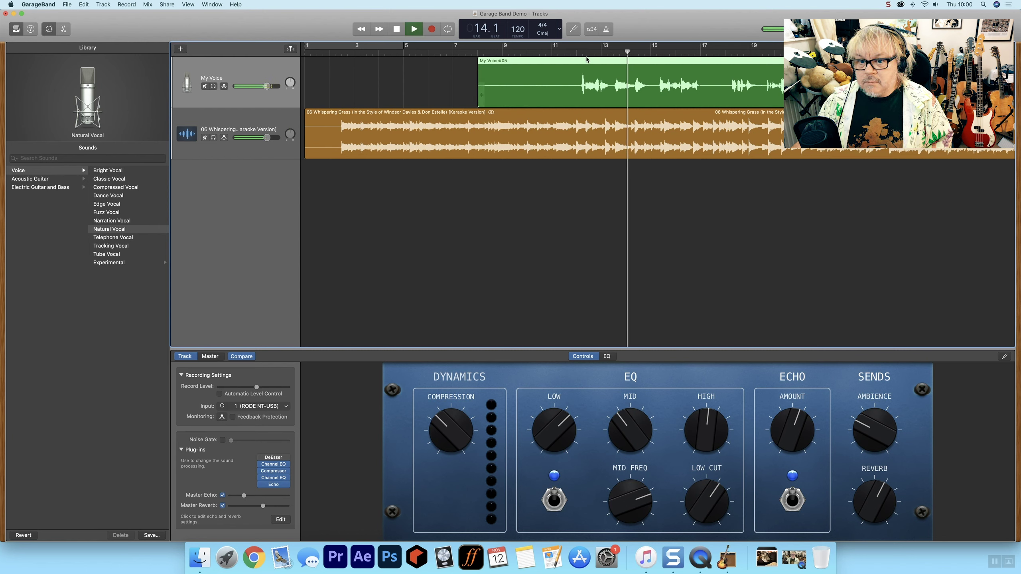
key("space")
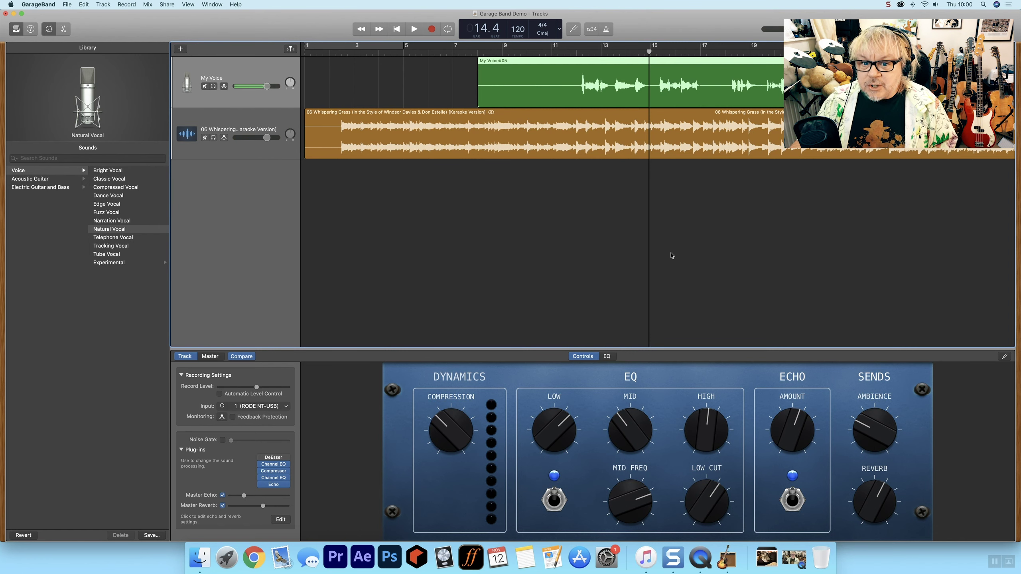
Step: Lower the vocal track's Echo Amount and Reverb send to a little below halfway
left_click_drag(797, 434, 801, 446)
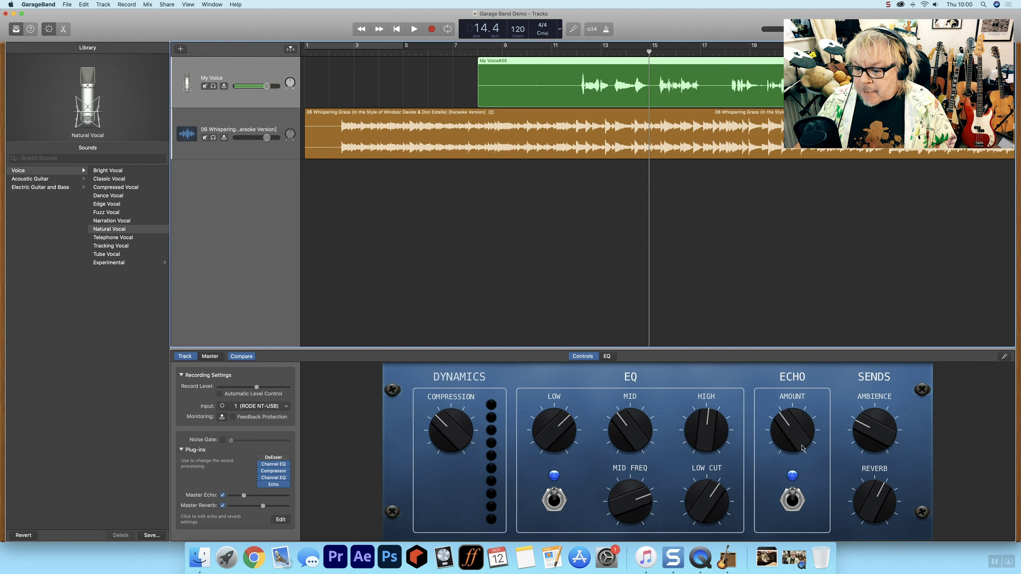
left_click_drag(869, 487, 868, 507)
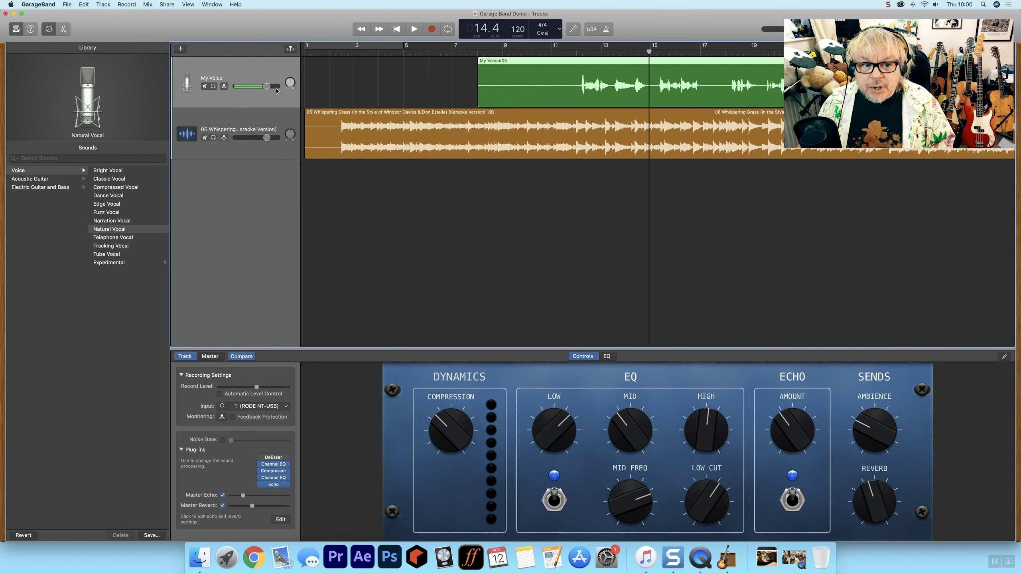
Step: Return My Voice's volume to its starting level, lower the karaoke track to -5.6 dB, and play the mix briefly from about bar 12
left_click_drag(267, 86, 264, 87)
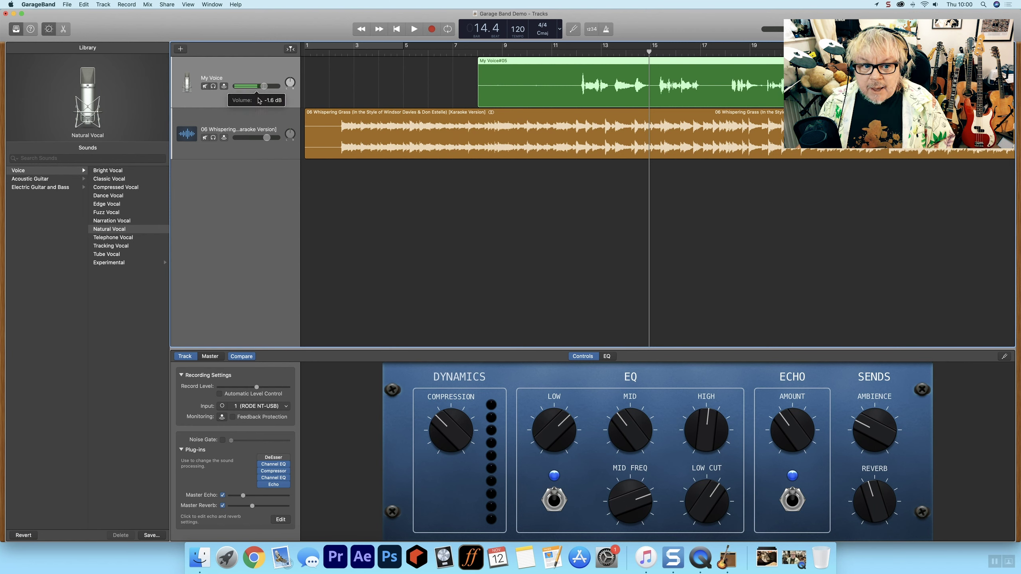
left_click_drag(266, 138, 262, 137)
left_click_drag(264, 86, 267, 86)
left_click_drag(262, 138, 257, 137)
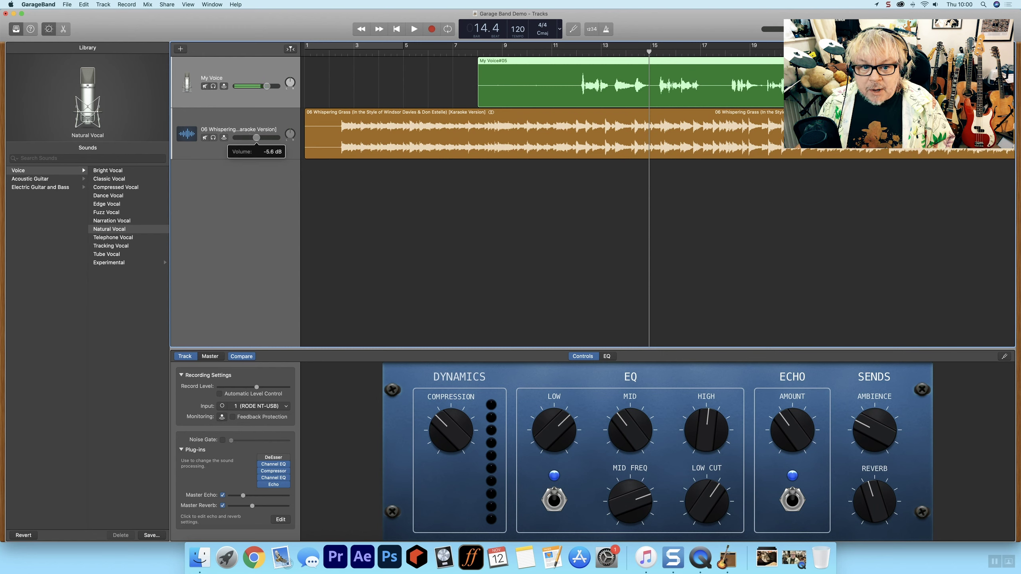
left_click(578, 51)
key("space")
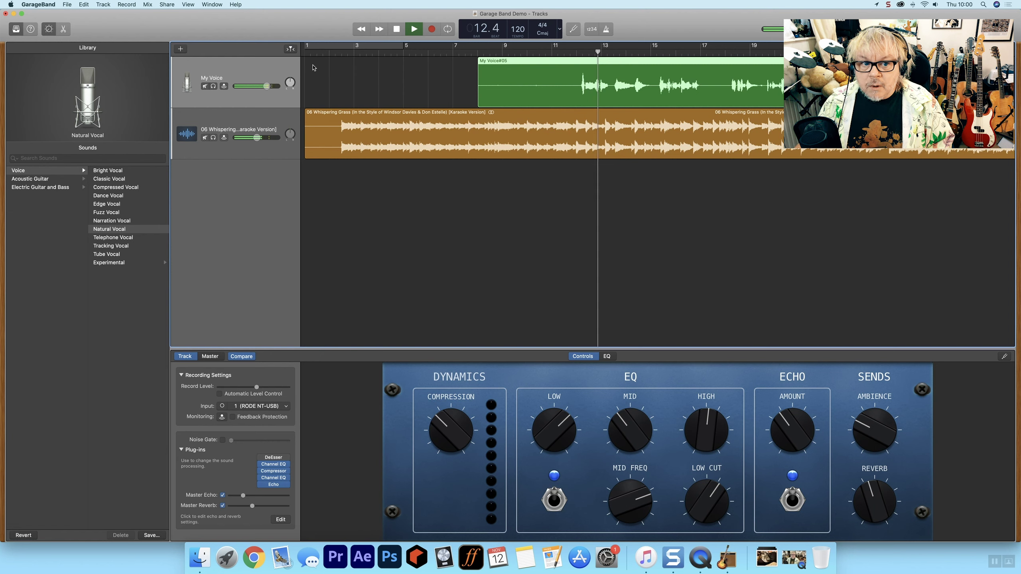
key("space")
Step: Try My Voice at -15.0 dB against a louder karaoke track, and settle on -5.0 dB with the karaoke track lowered slightly
left_click_drag(266, 86, 248, 86)
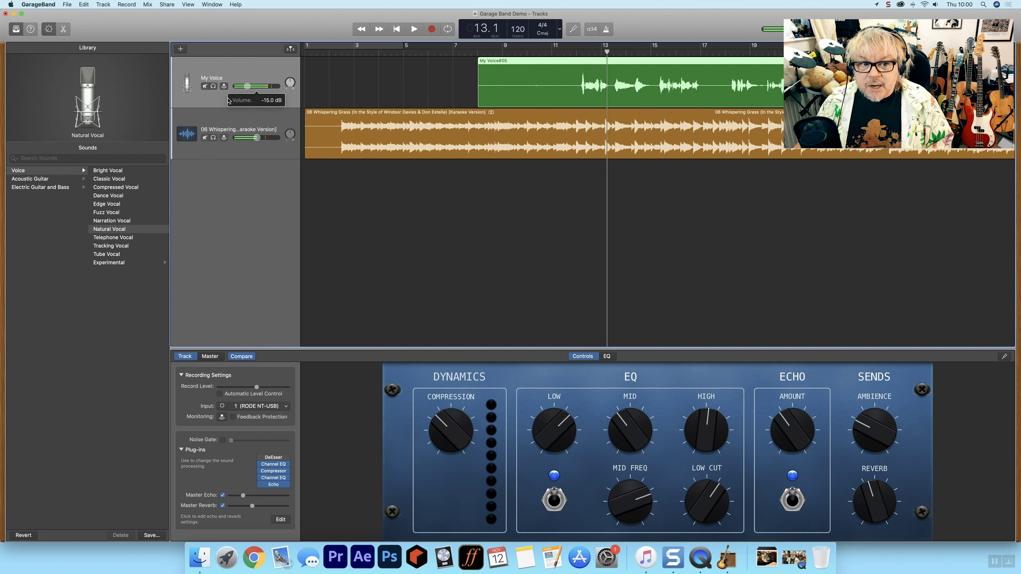
left_click_drag(256, 137, 265, 138)
key("space")
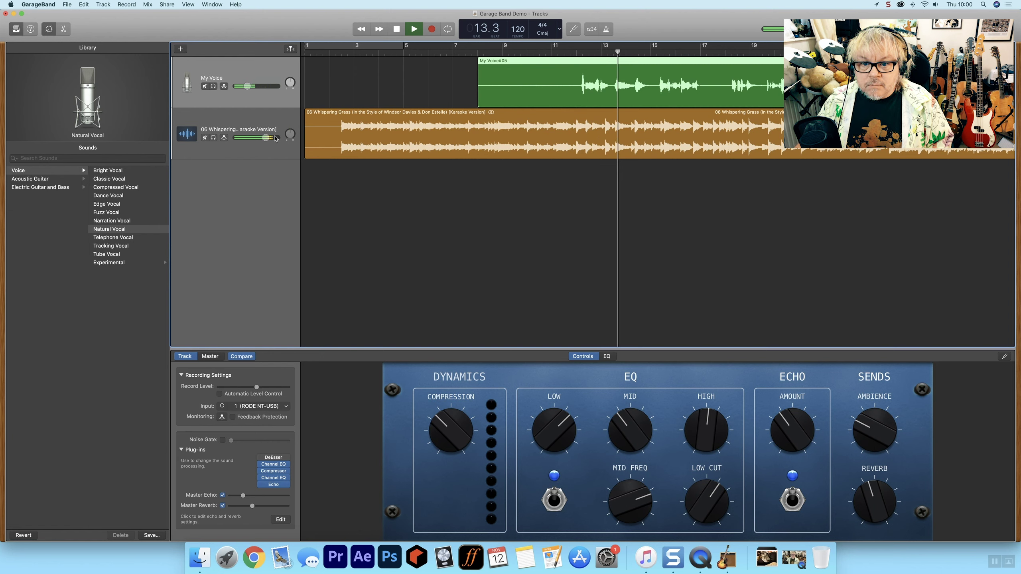
key("space")
left_click_drag(247, 86, 257, 87)
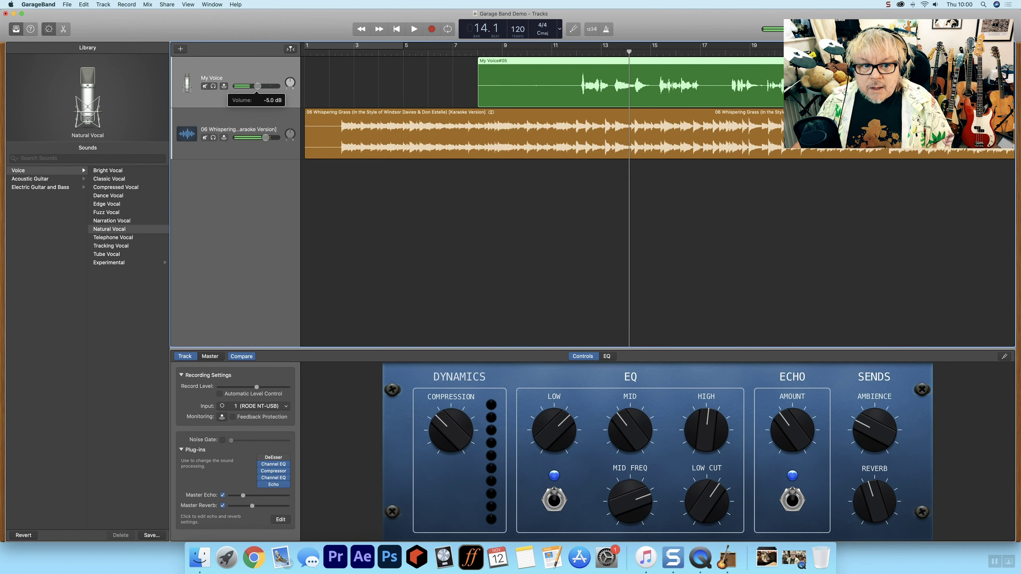
left_click_drag(265, 138, 263, 137)
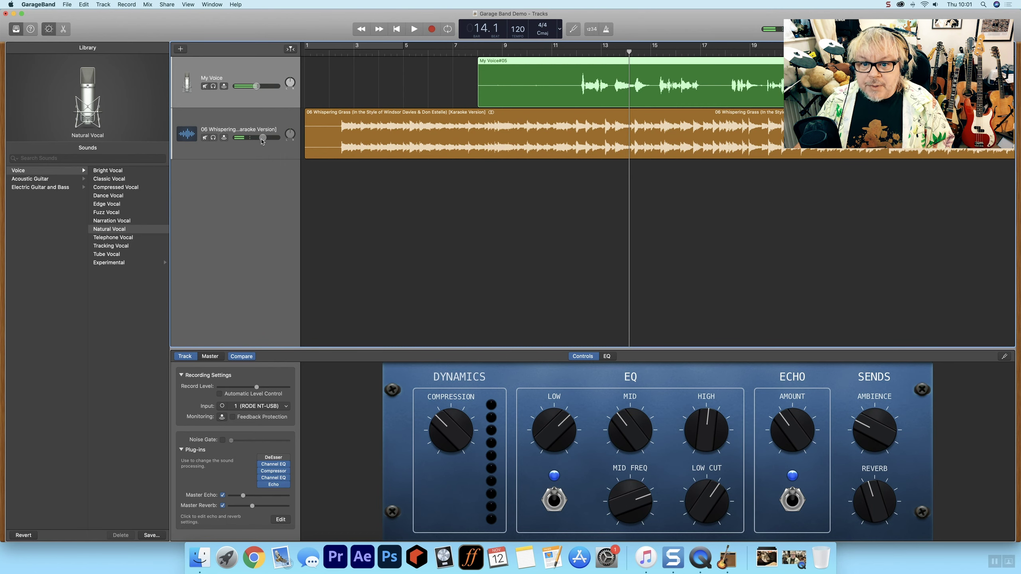
Step: Fit the whole song in the timeline and record a short vocal take on My Voice starting at about bar 24.3
left_click_drag(996, 48, 987, 49)
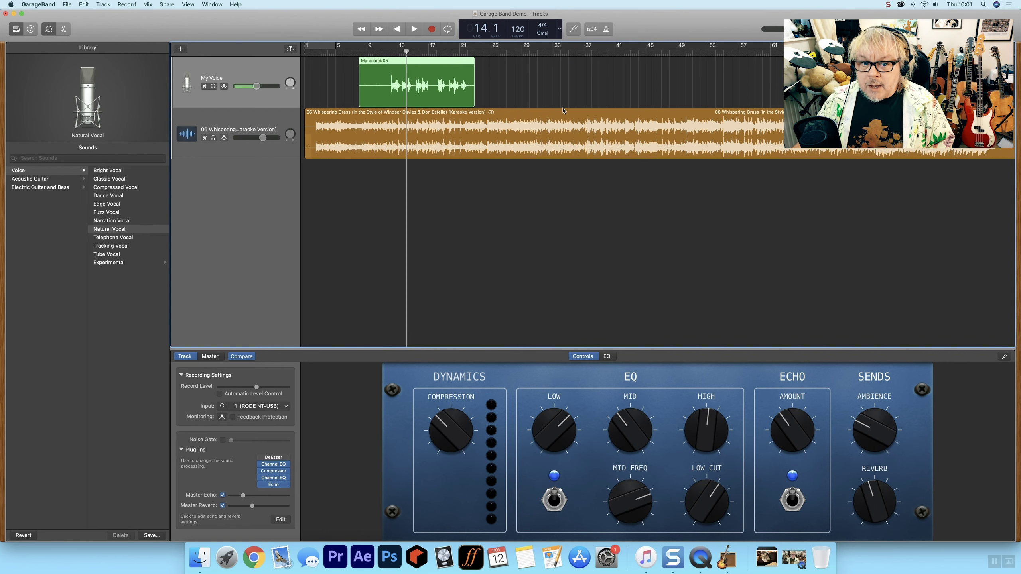
left_click(475, 52)
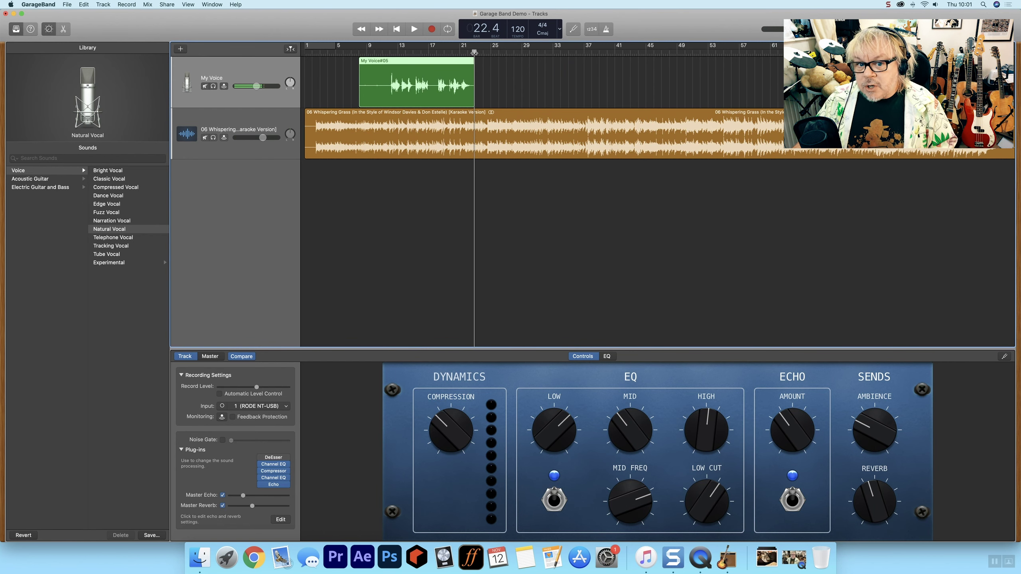
mouse_move(475, 52)
left_mouse_down()
mouse_move(507, 54)
mouse_move(487, 56)
left_mouse_up()
left_click(431, 32)
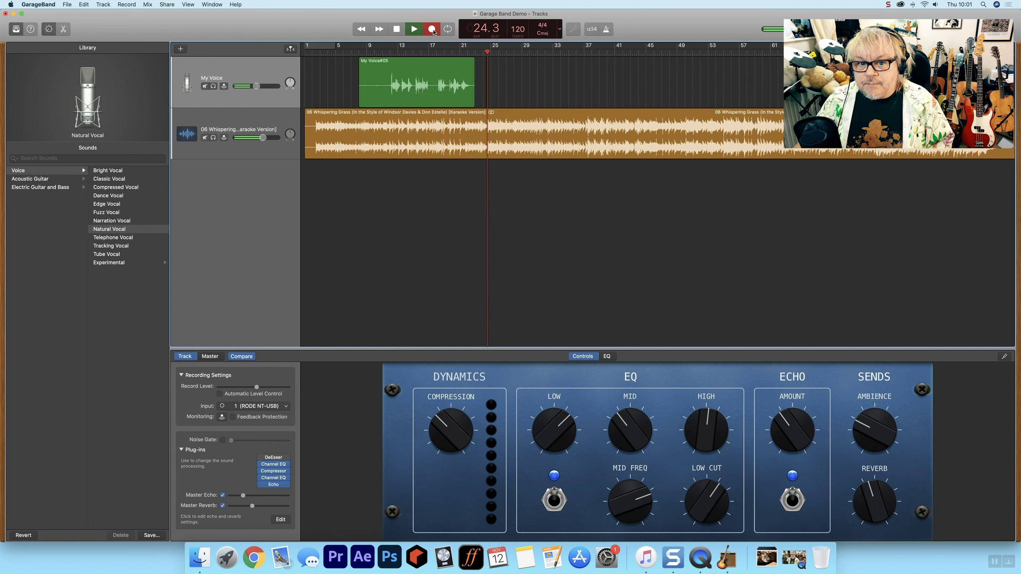
key("space")
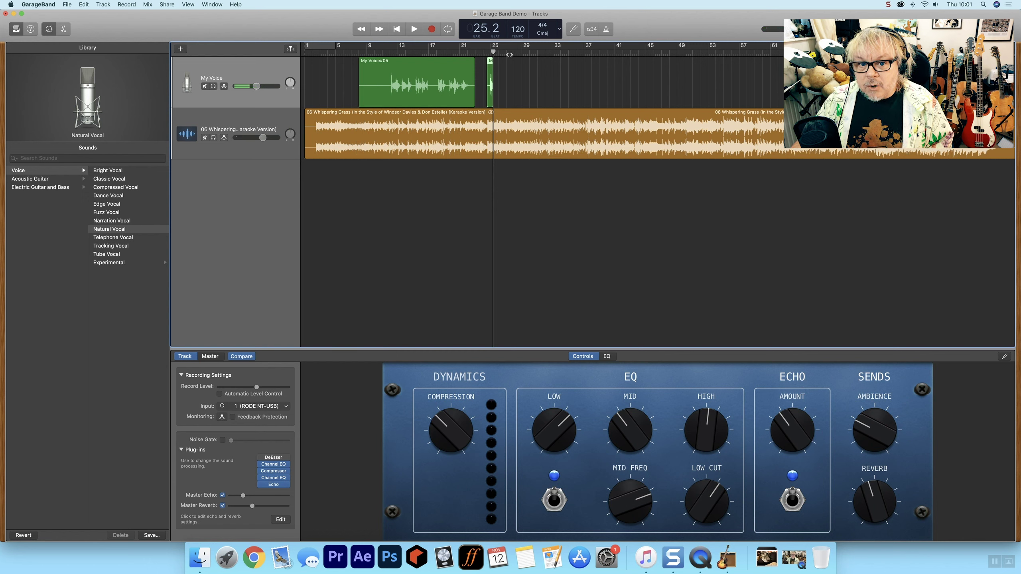
Step: Record another very short vocal take on My Voice starting at bar 55.1
left_click_drag(492, 53, 481, 55)
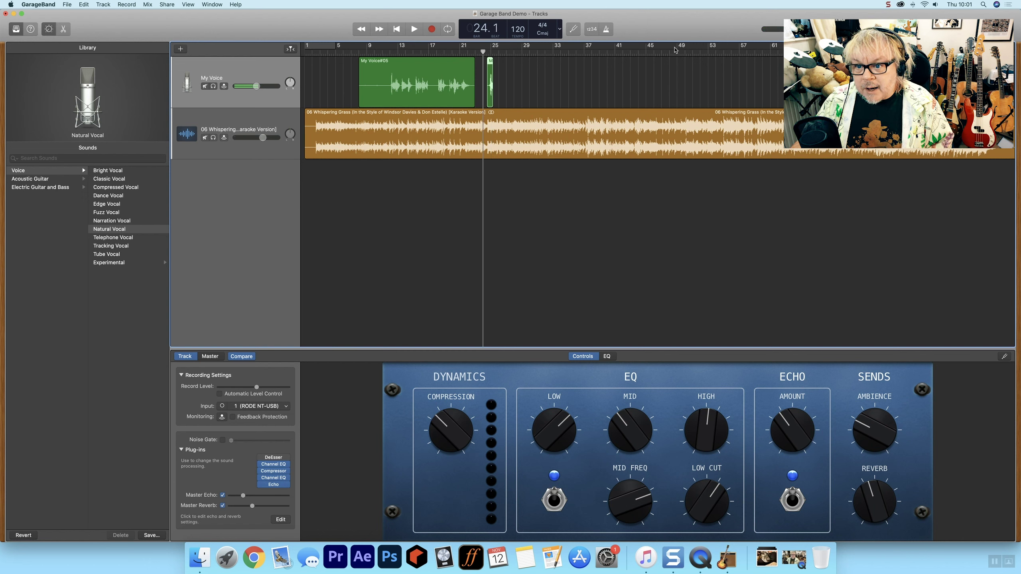
left_click(722, 52)
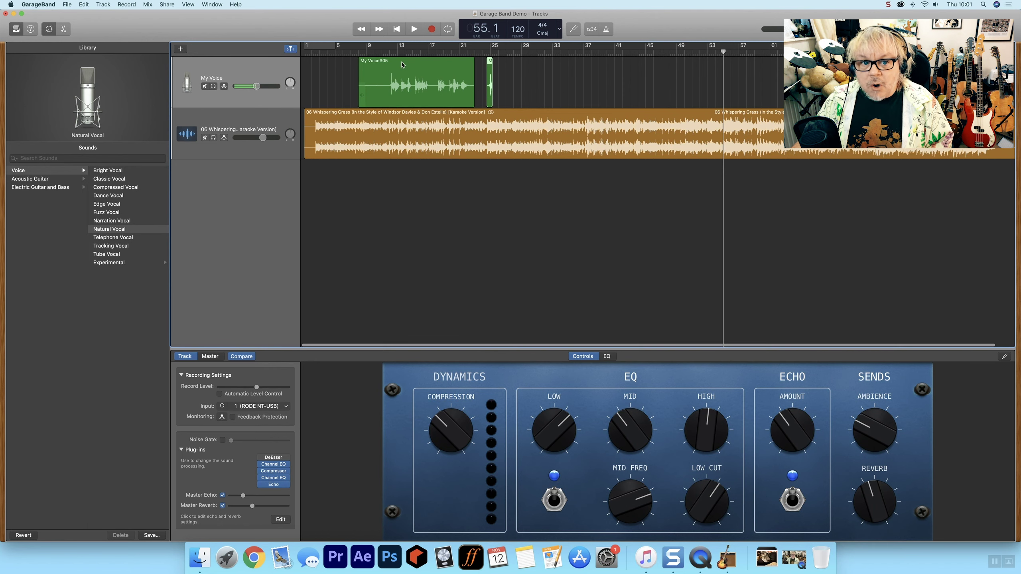
left_click(431, 29)
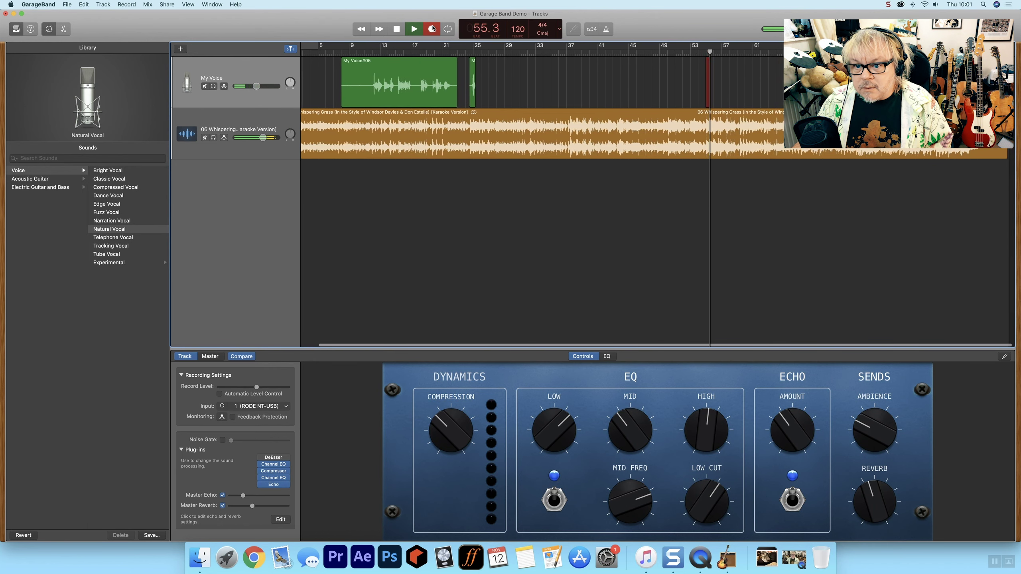
key("space")
scroll(467, 59, "left", 3)
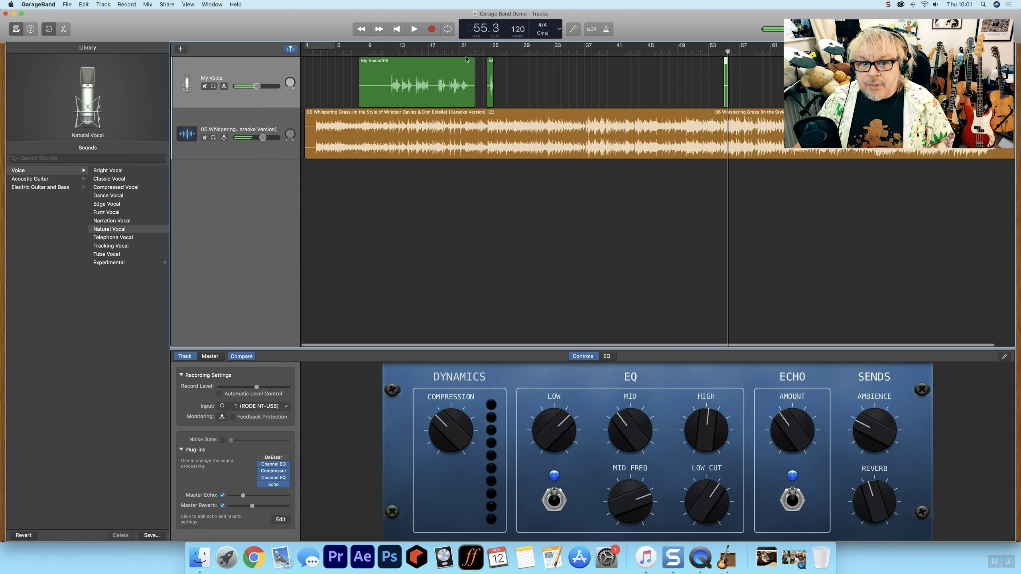
Step: Record a brief vocal take from bar 24.1 in the gap after the first region, and return the playhead to the song's start
left_click_drag(356, 53, 472, 98)
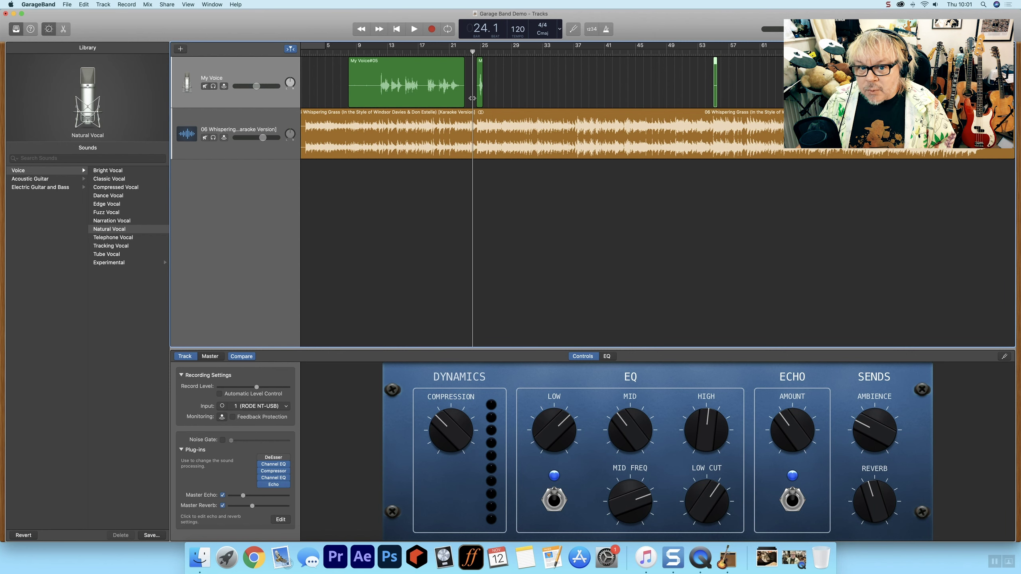
left_click(428, 31)
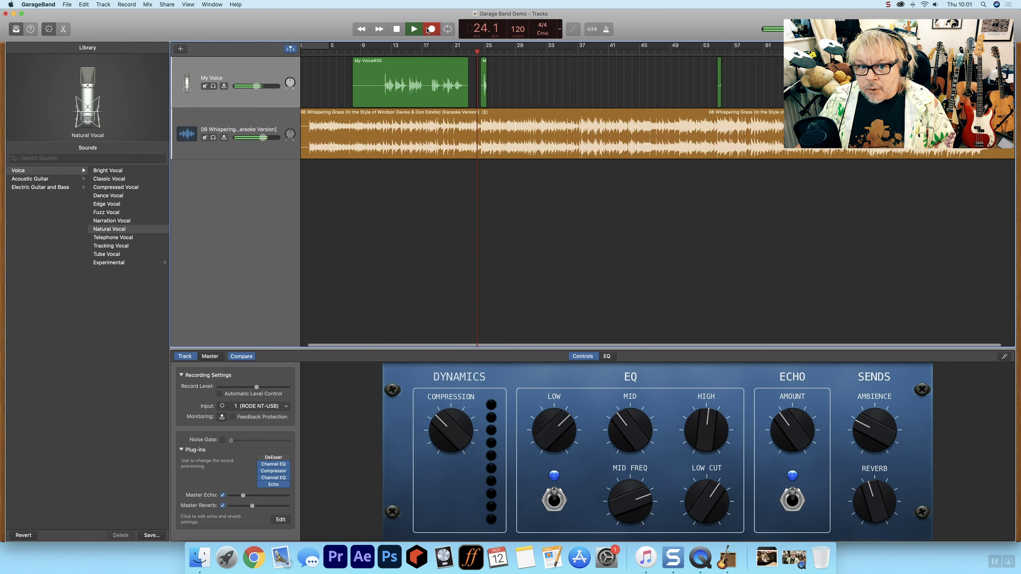
key("space")
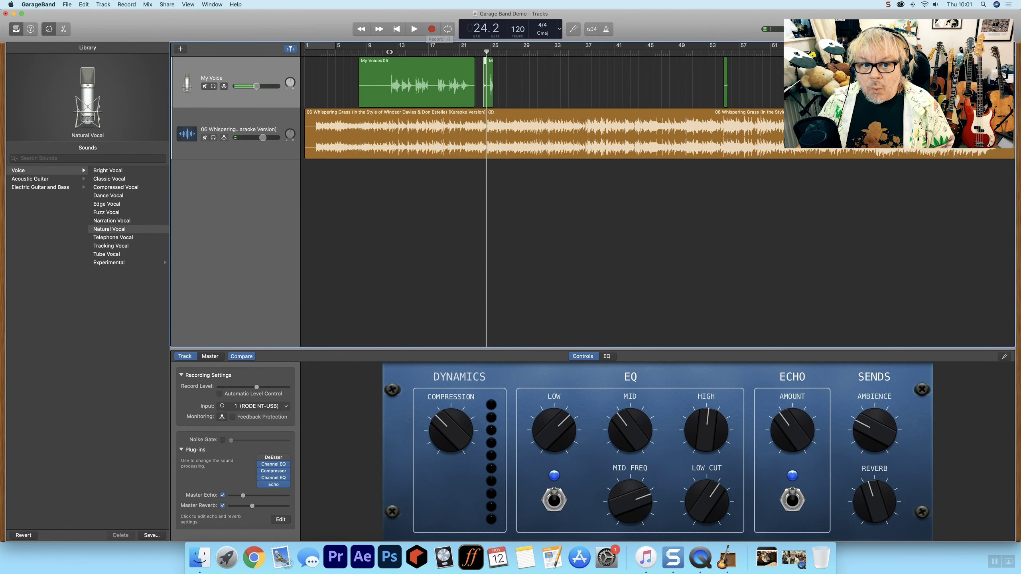
left_click(396, 29)
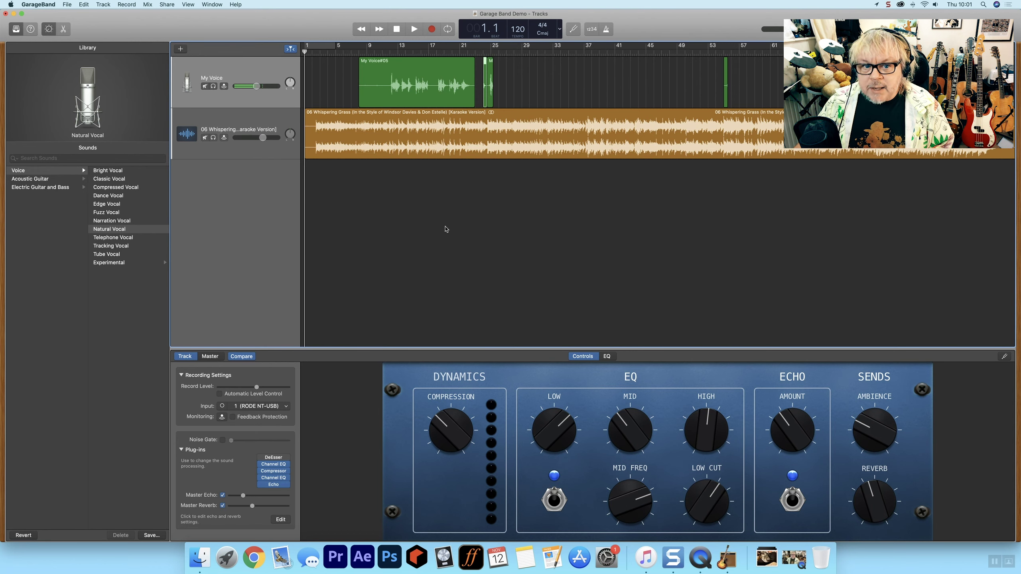
left_click(223, 86)
left_click(223, 86)
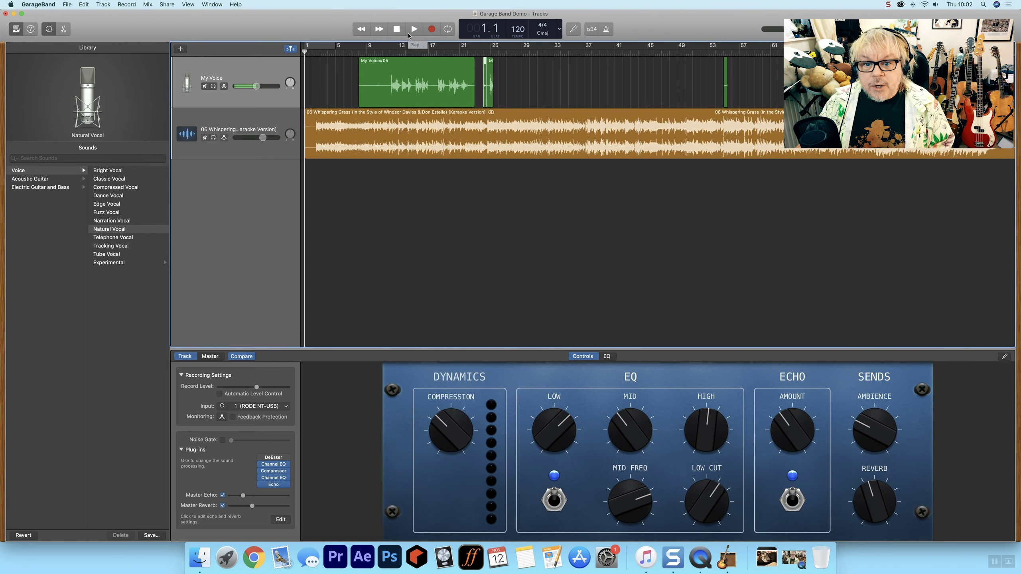
Step: Open the Export Song to Disk dialog and move it clear of the middle of the project
left_click(166, 4)
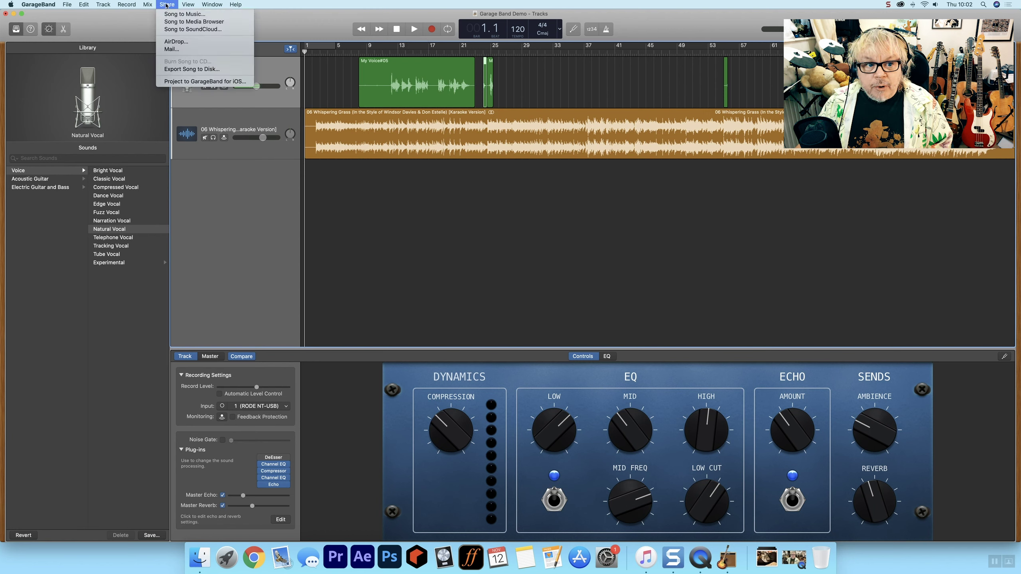
left_click(236, 70)
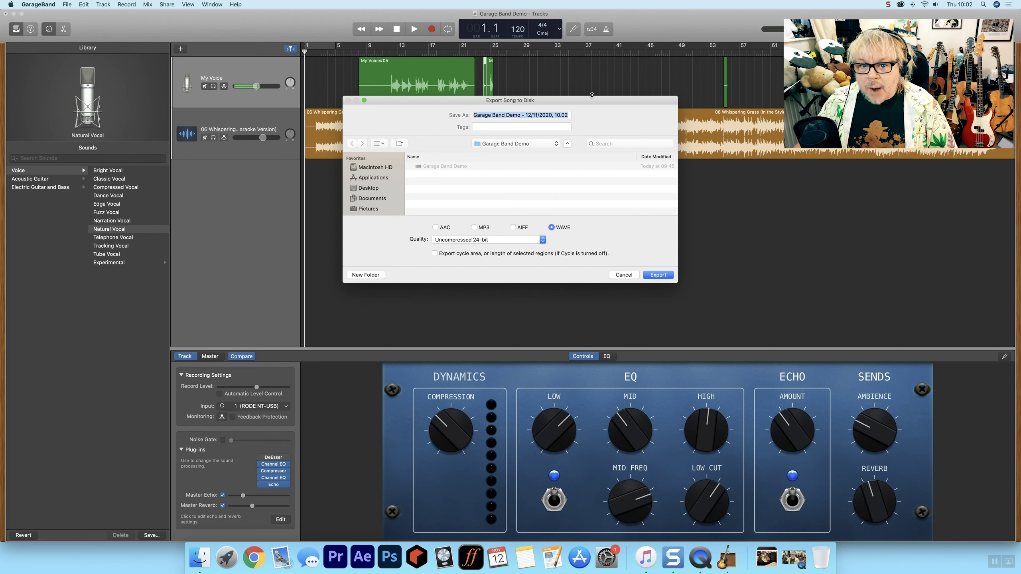
left_click_drag(589, 98, 675, 94)
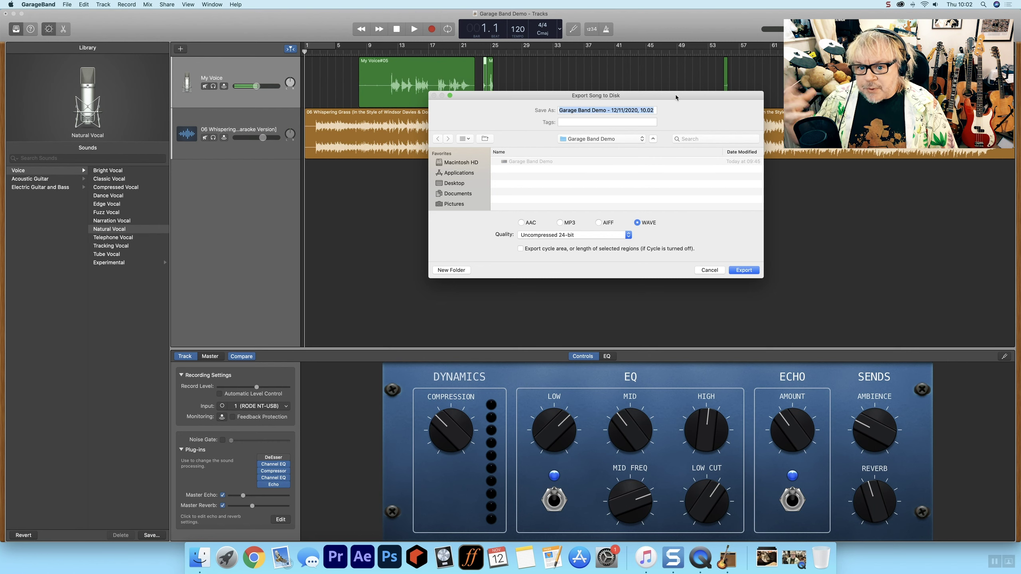
Step: Compare AIFF and WAVE as export formats, choosing AIFF with Uncompressed 24-bit quality
left_click(599, 223)
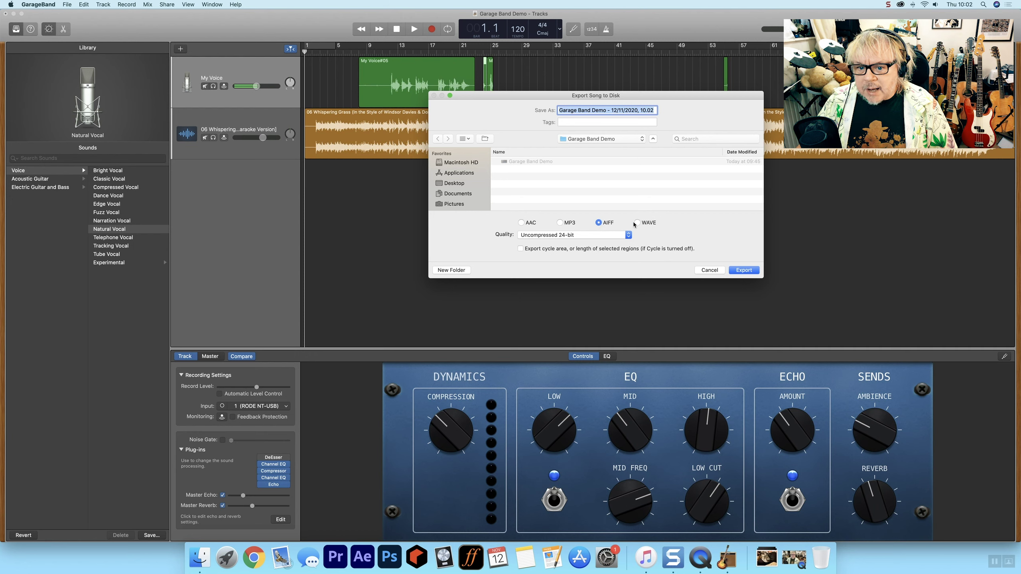
left_click(636, 224)
left_click(600, 224)
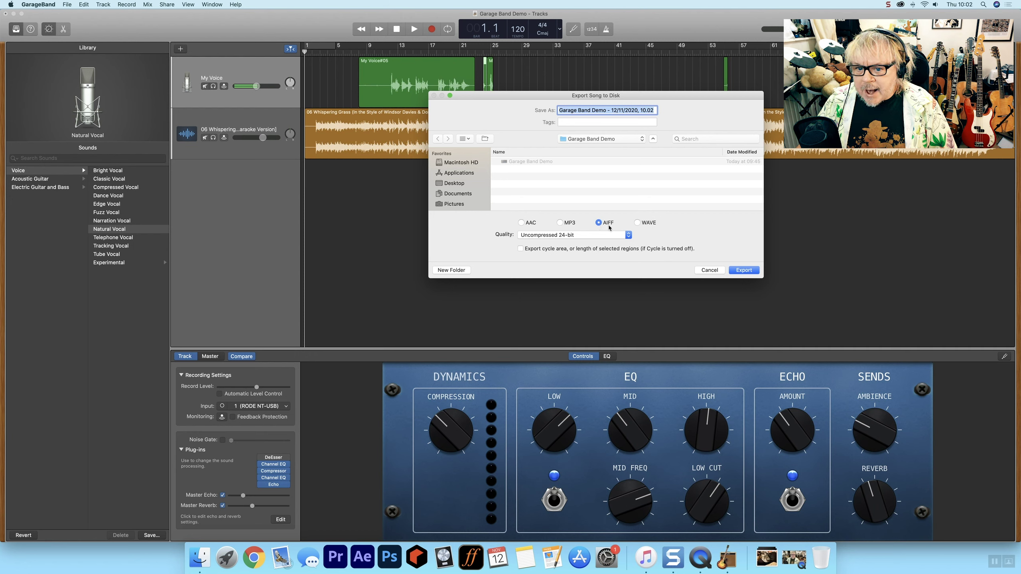
left_click(638, 223)
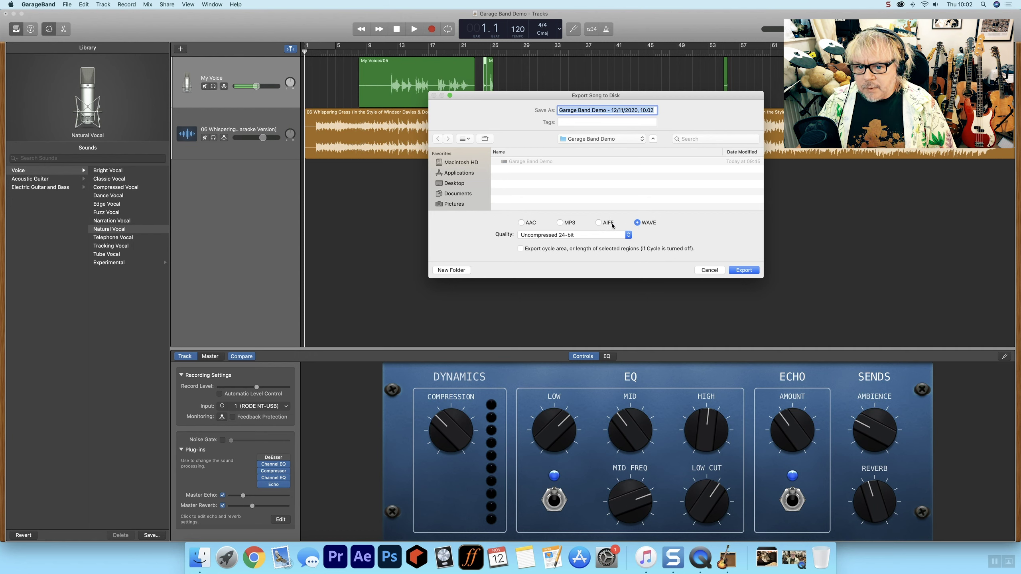
left_click(599, 224)
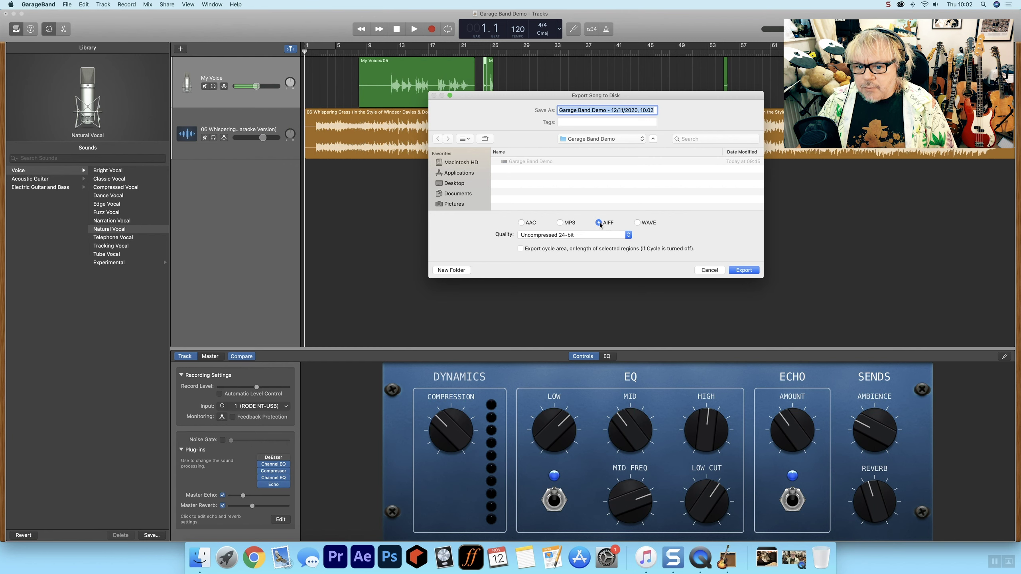
left_click(548, 236)
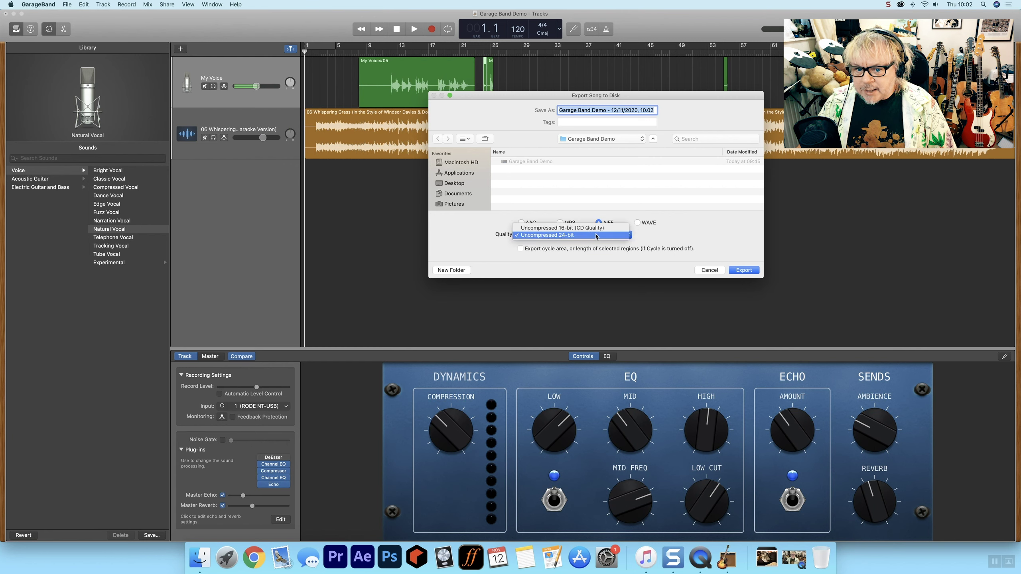
left_click(596, 236)
Step: Set the export format to MP3 with High Quality (192 kBit/s)
left_click(637, 222)
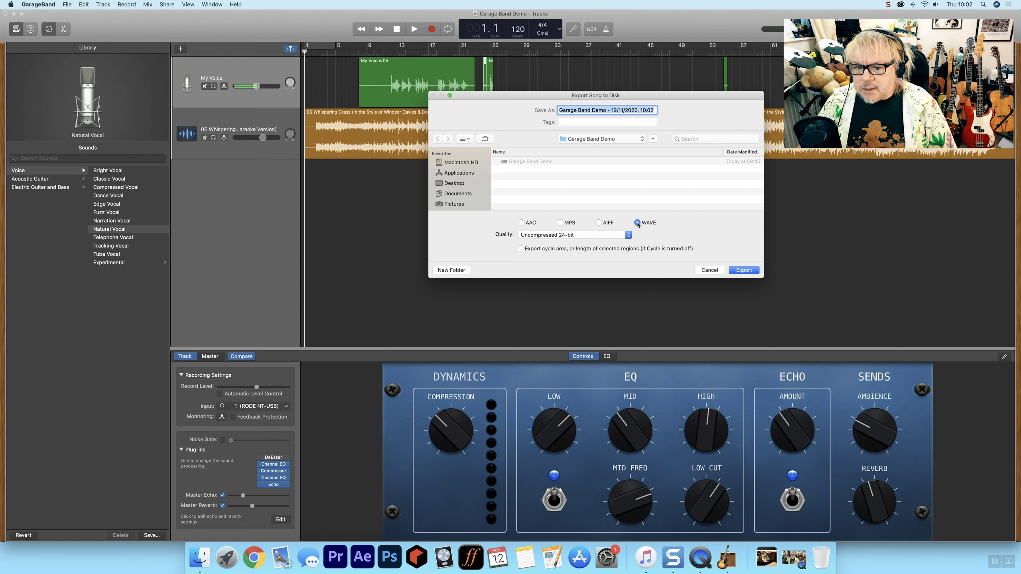
left_click(560, 223)
left_click(573, 236)
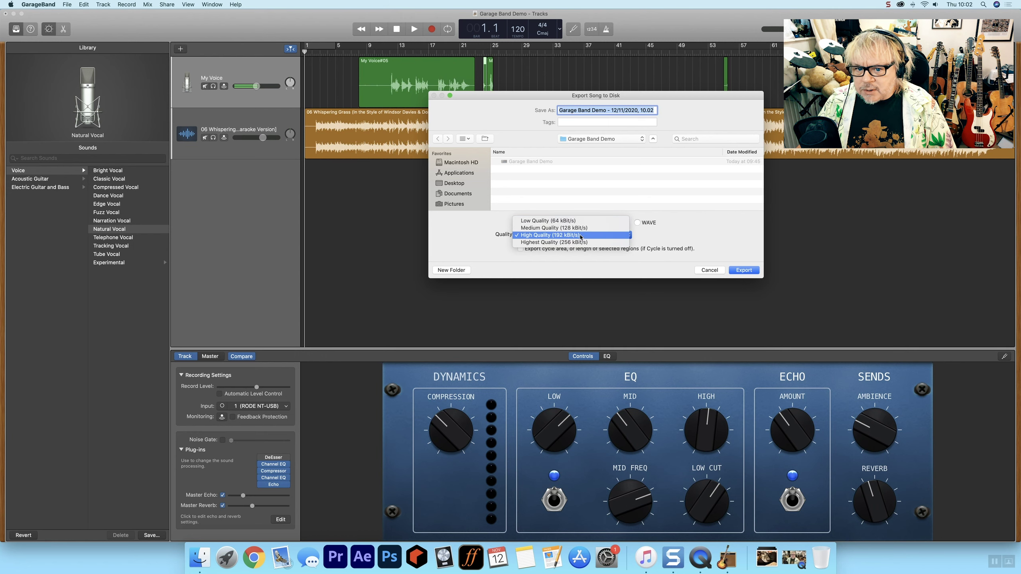
left_click(601, 235)
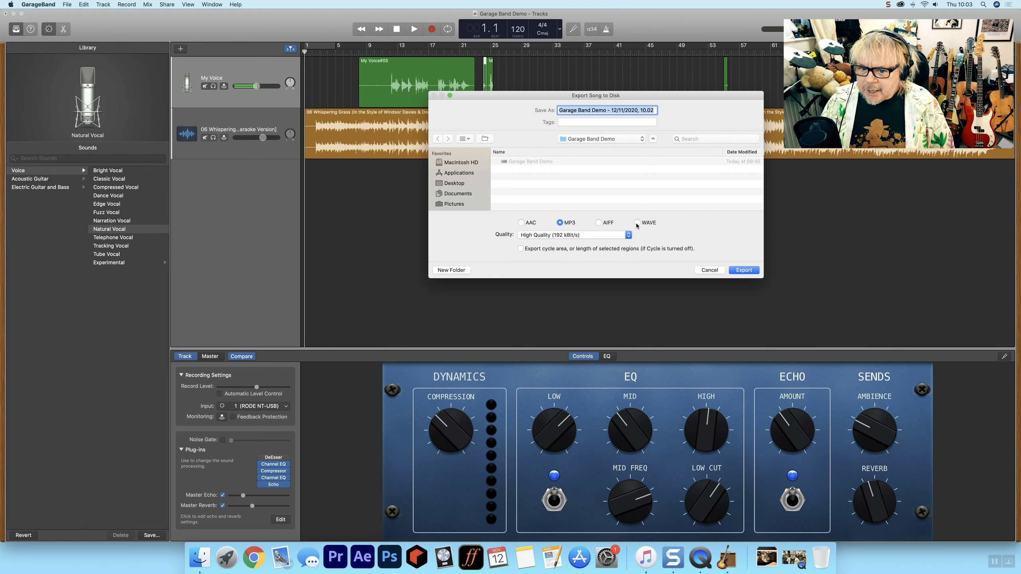
Step: Try the WAVE and AAC export formats, return to MP3, and reposition the export dialog
left_click(637, 222)
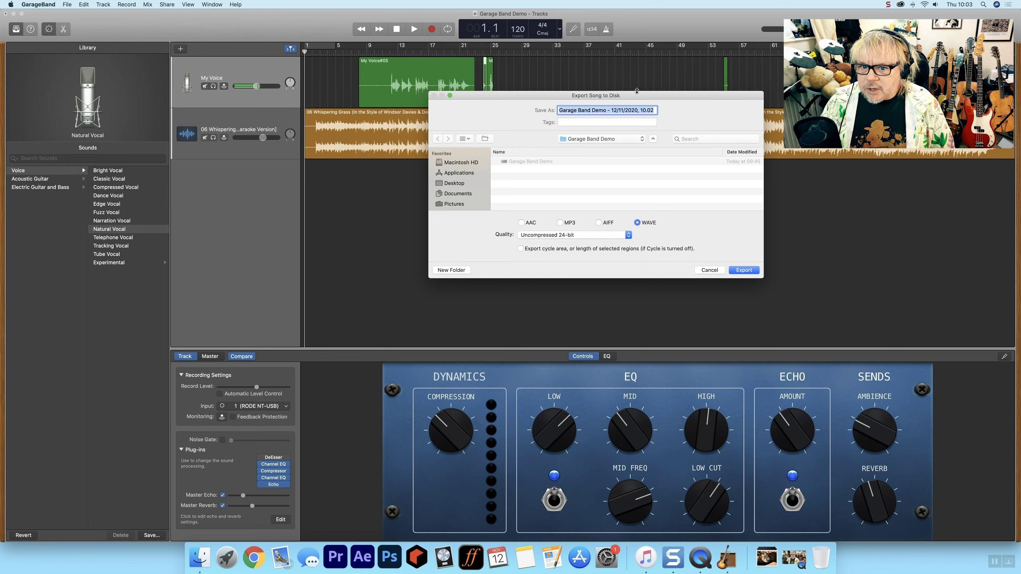
left_click_drag(637, 93, 682, 100)
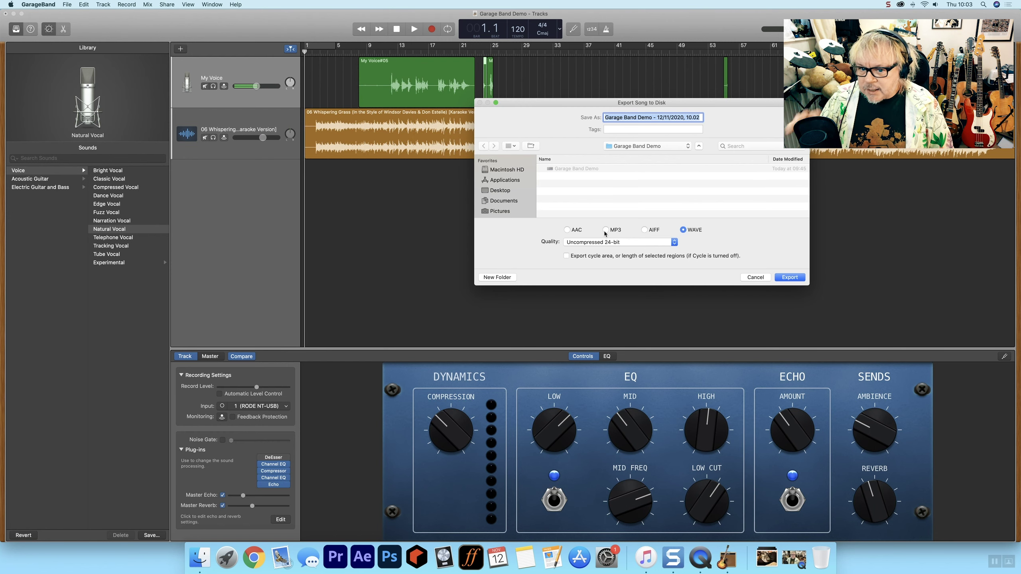
left_click(567, 231)
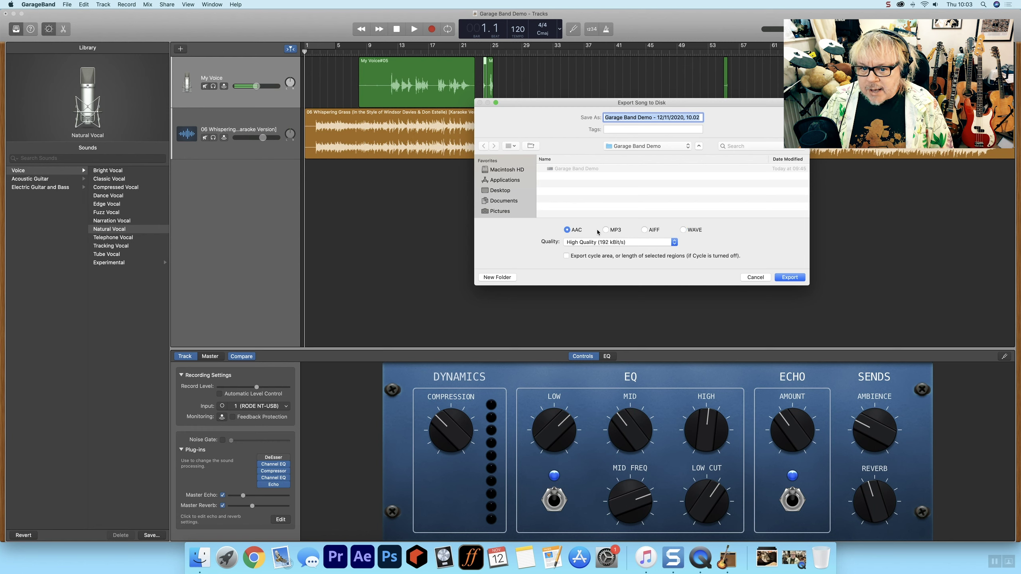
left_click(606, 230)
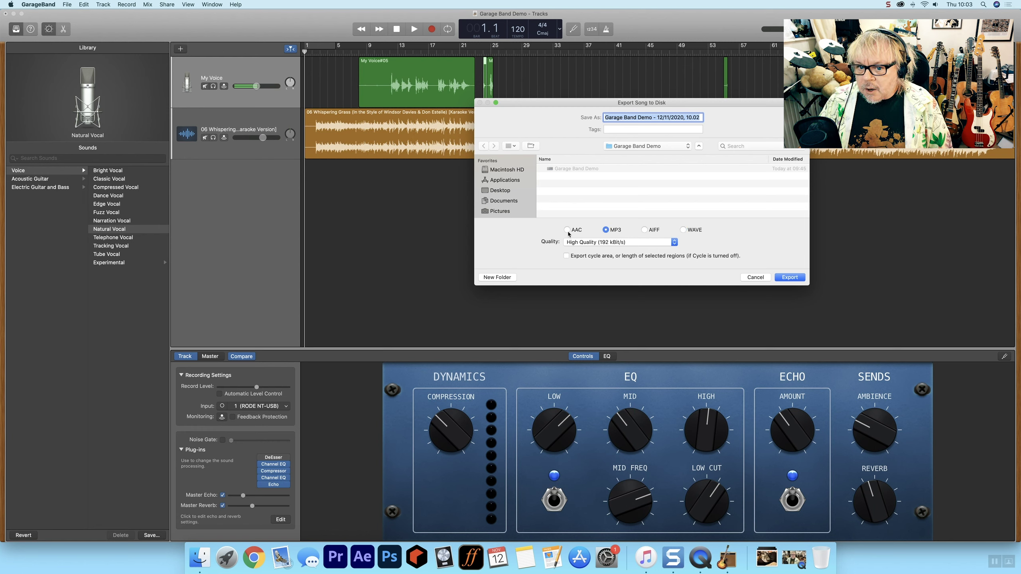
Step: Compare the uncompressed AIFF and WAVE export formats with the compressed MP3 and AAC formats, ending on MP3
left_click(646, 231)
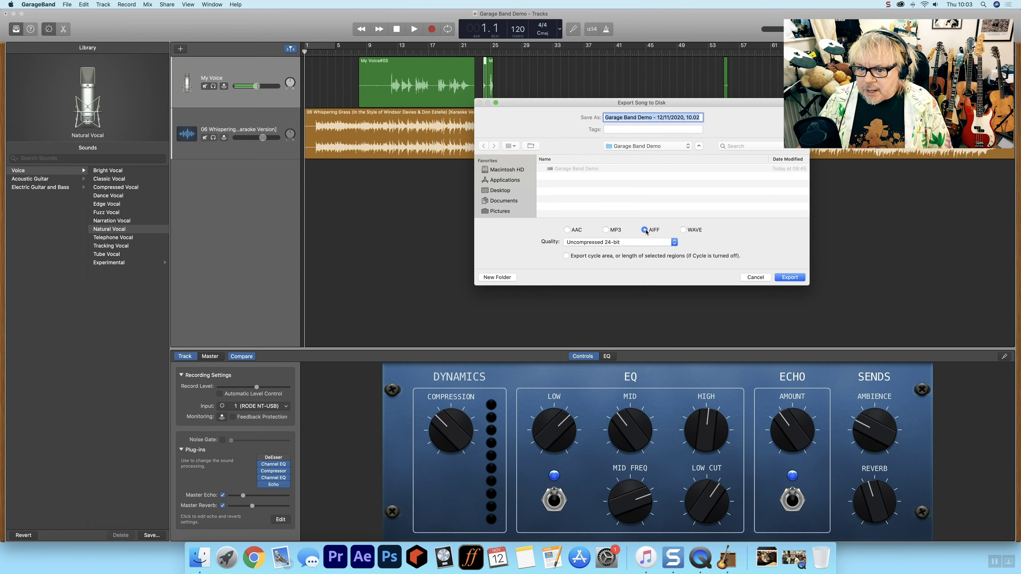
left_click(684, 231)
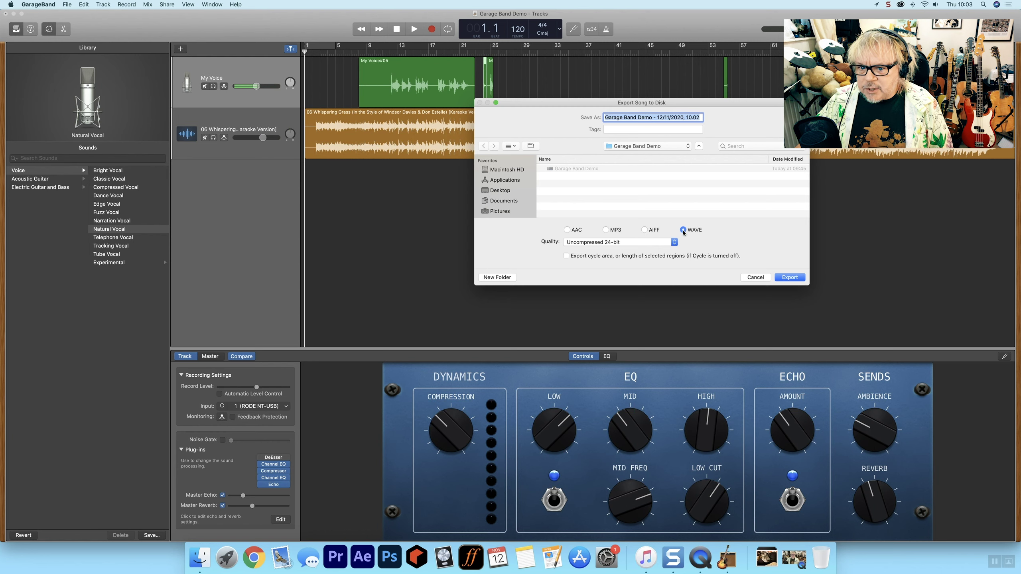
left_click(683, 230)
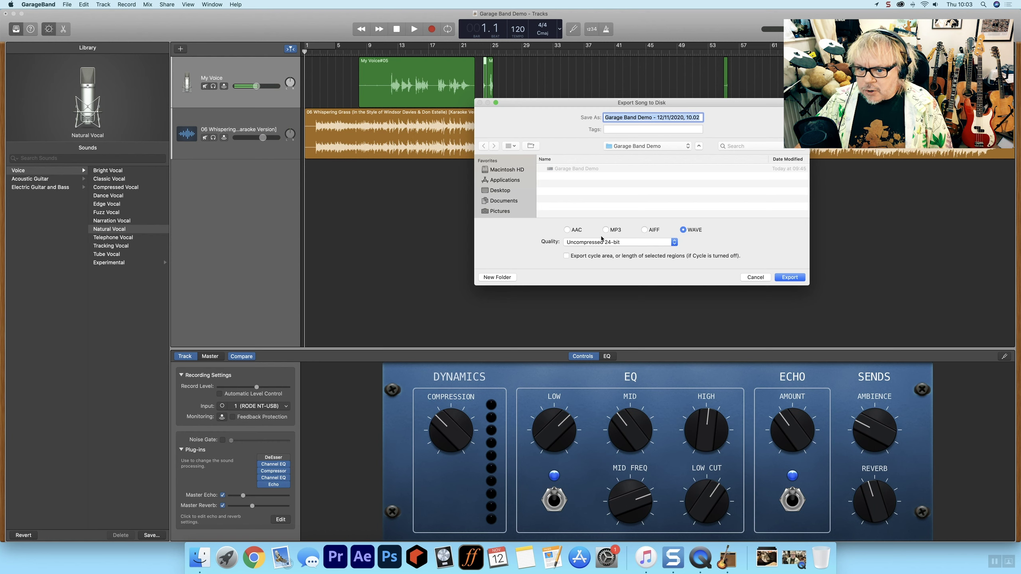
left_click(645, 230)
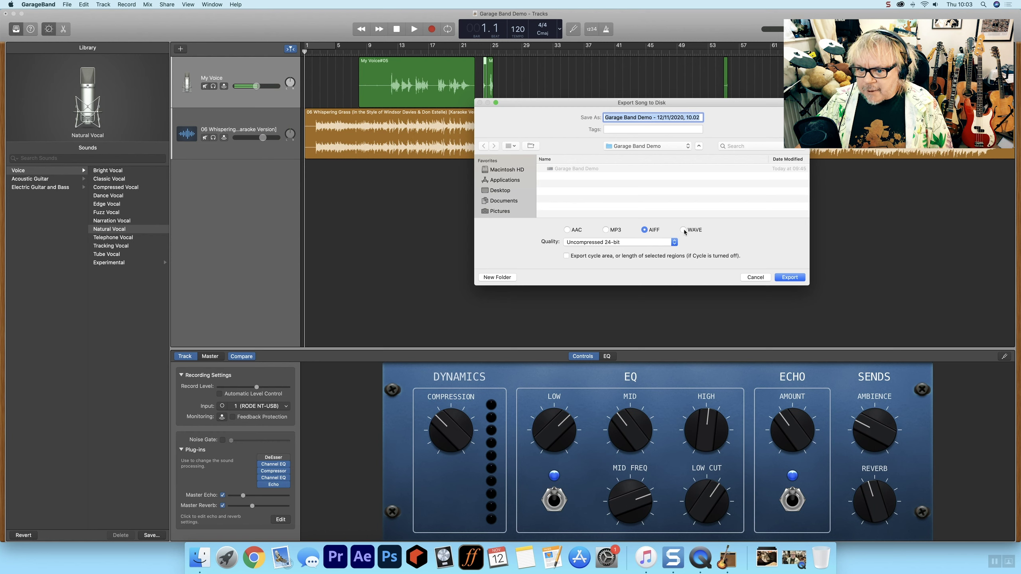
left_click(684, 230)
left_click(645, 231)
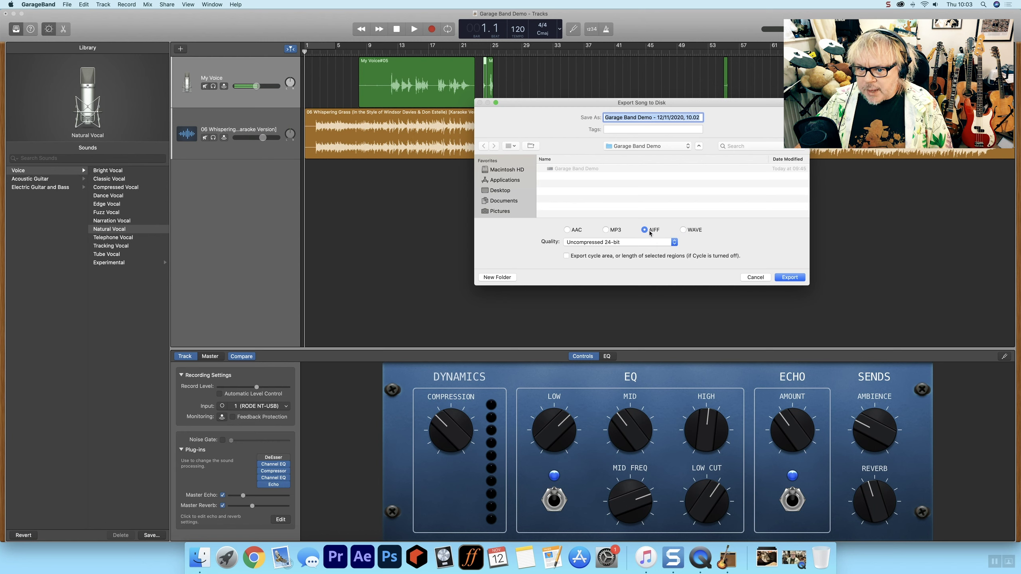
left_click(683, 230)
left_click(610, 230)
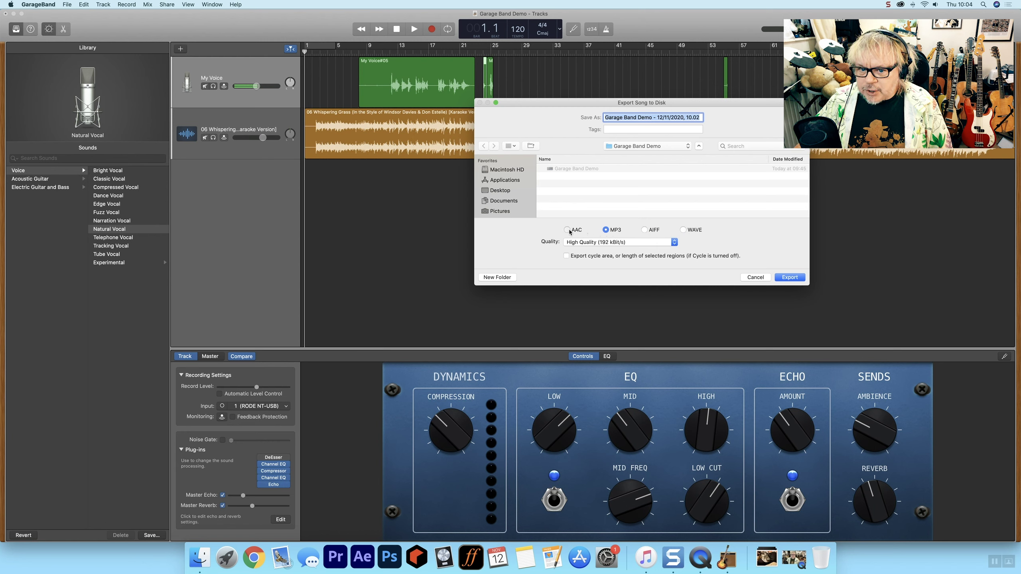
left_click(568, 230)
left_click(607, 230)
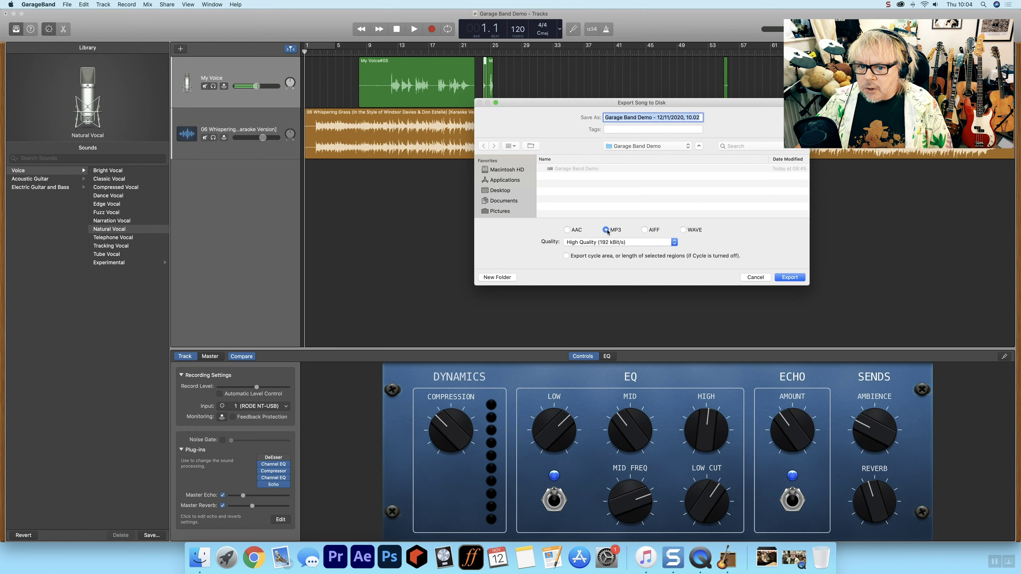
Step: Export the song to the Desktop in WAVE format with Uncompressed 24-bit quality
left_click(645, 230)
left_click(683, 230)
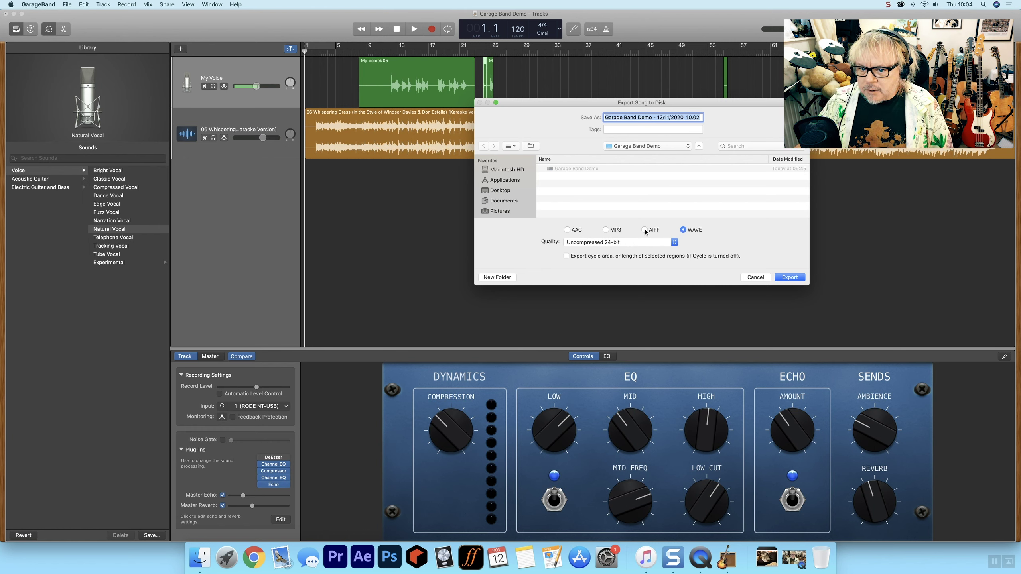
left_click(645, 230)
left_click(683, 231)
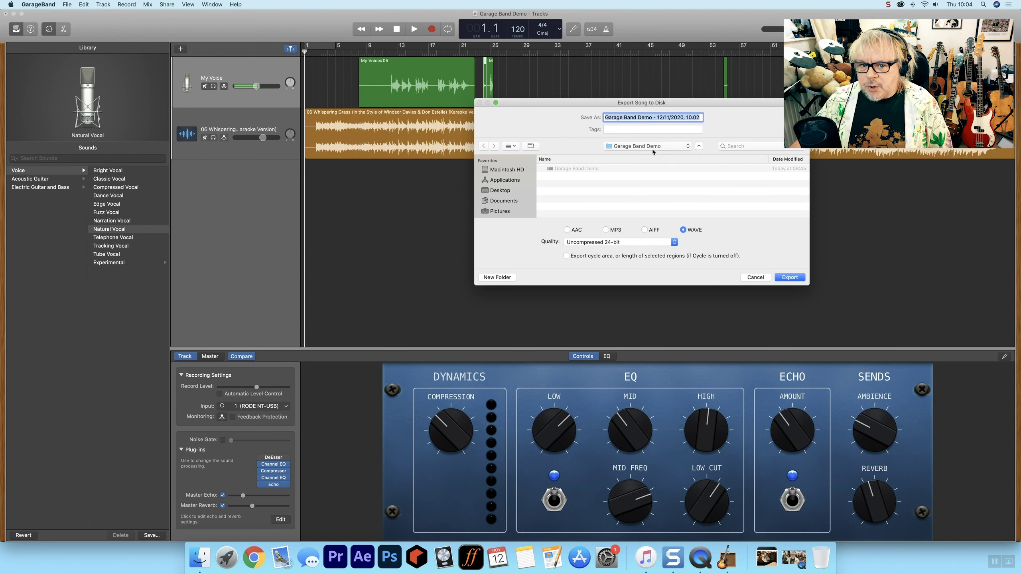
left_click(503, 190)
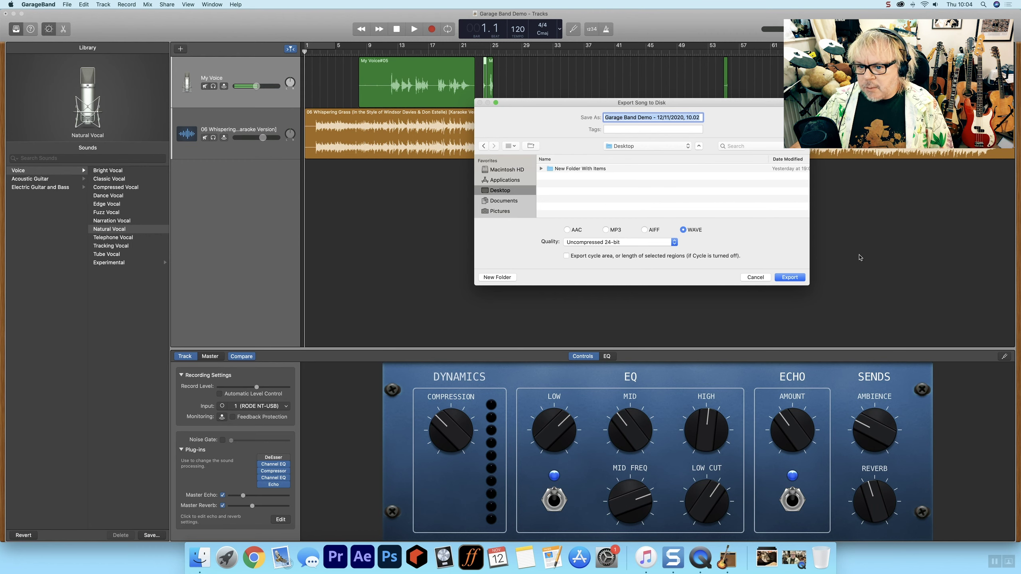
left_click(800, 277)
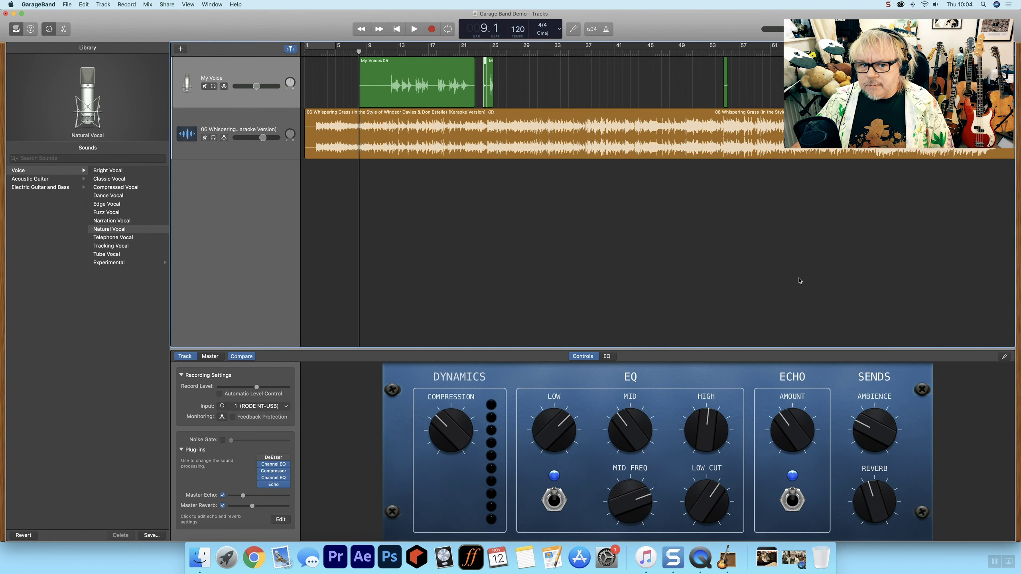